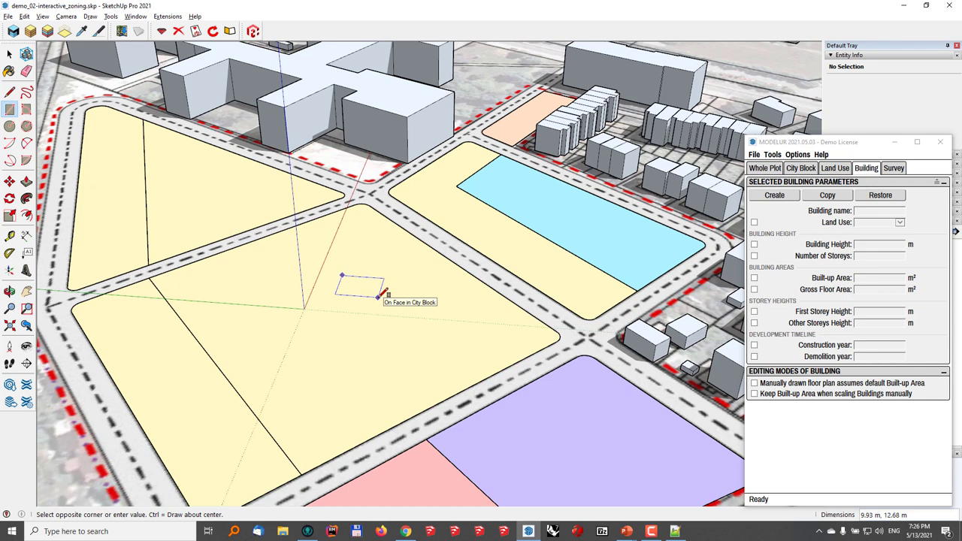
# Size the new rectangle to 20 × 20 m, a 400 m² square on the yellow plot
pyautogui.write('20,20')
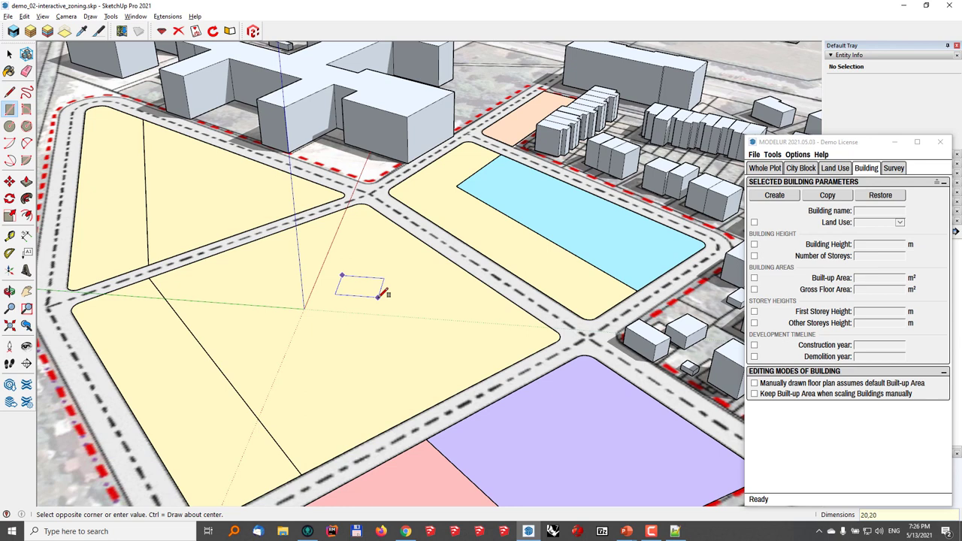
pyautogui.press('Return')
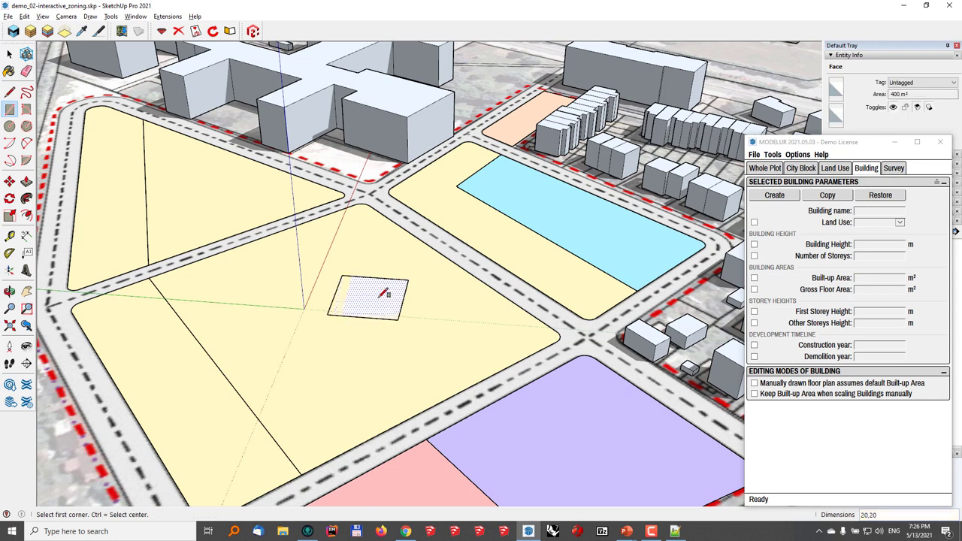
pyautogui.moveTo(377, 281); pyautogui.dragTo(410, 269, button='middle')
pyautogui.scroll(4, 369, 294)
# Push/pull the square up into a box and raise its top by a 3 m storey
pyautogui.press('p')
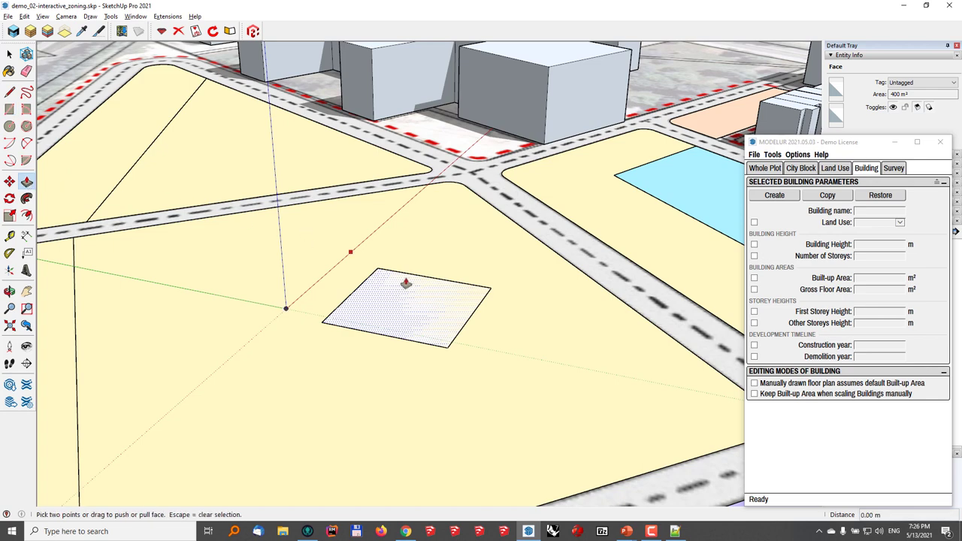
pyautogui.moveTo(399, 308); pyautogui.dragTo(409, 257)
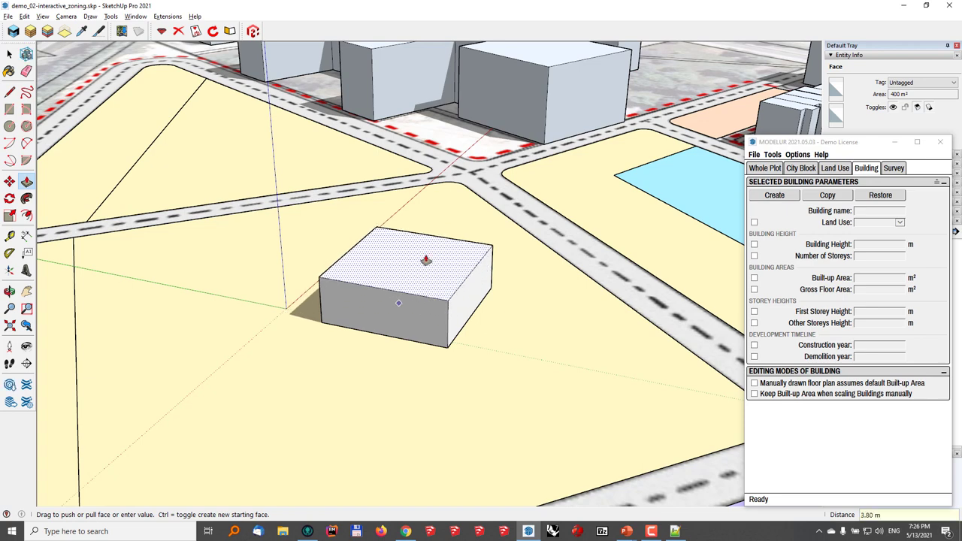
pyautogui.moveTo(425, 246)
pyautogui.mouseDown()
pyautogui.moveTo(415, 269)
pyautogui.moveTo(412, 256)
pyautogui.mouseUp()
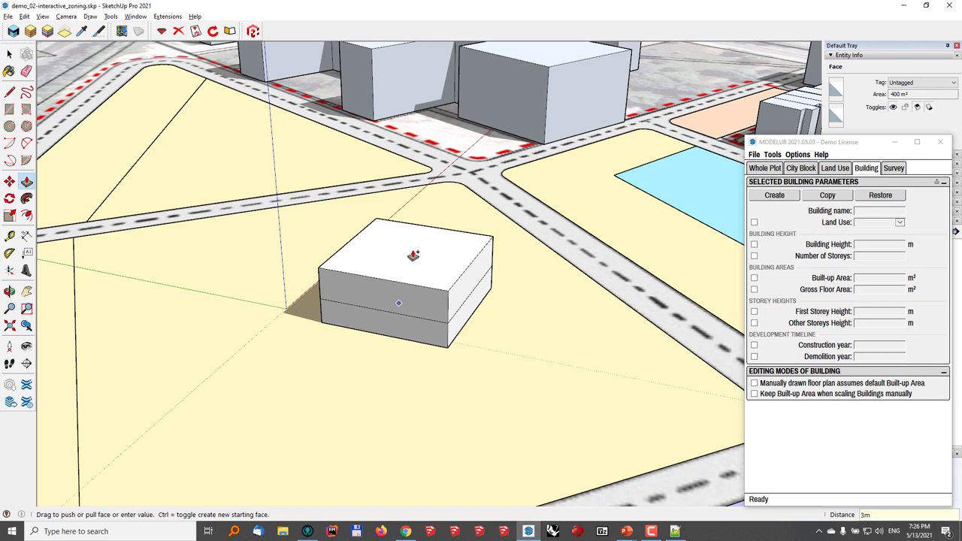
pyautogui.write('3m')
pyautogui.press('Return')
# Add two more 3 m storeys to the top of the box
pyautogui.moveTo(413, 255); pyautogui.dragTo(419, 206)
pyautogui.write('3m')
pyautogui.press('Return')
pyautogui.press('Return')
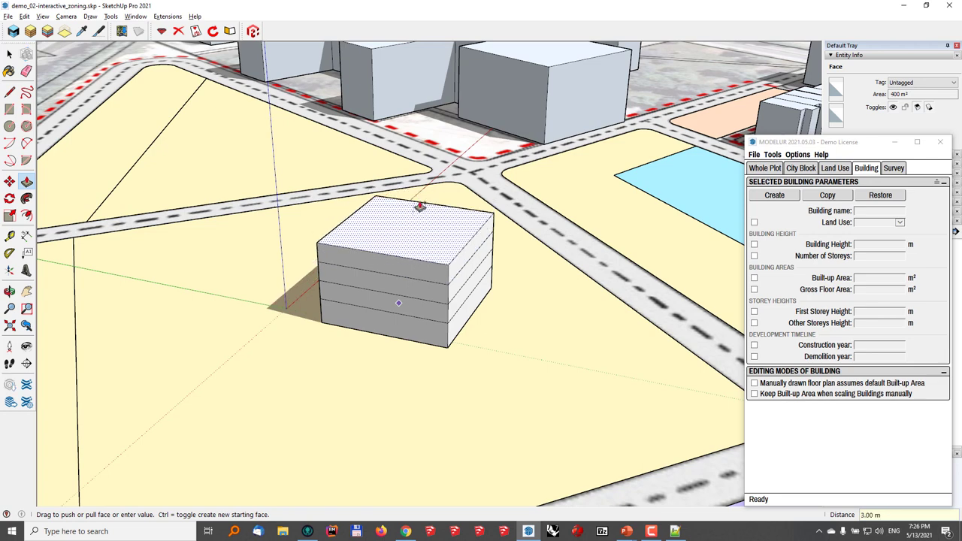
pyautogui.moveTo(417, 216); pyautogui.dragTo(416, 184)
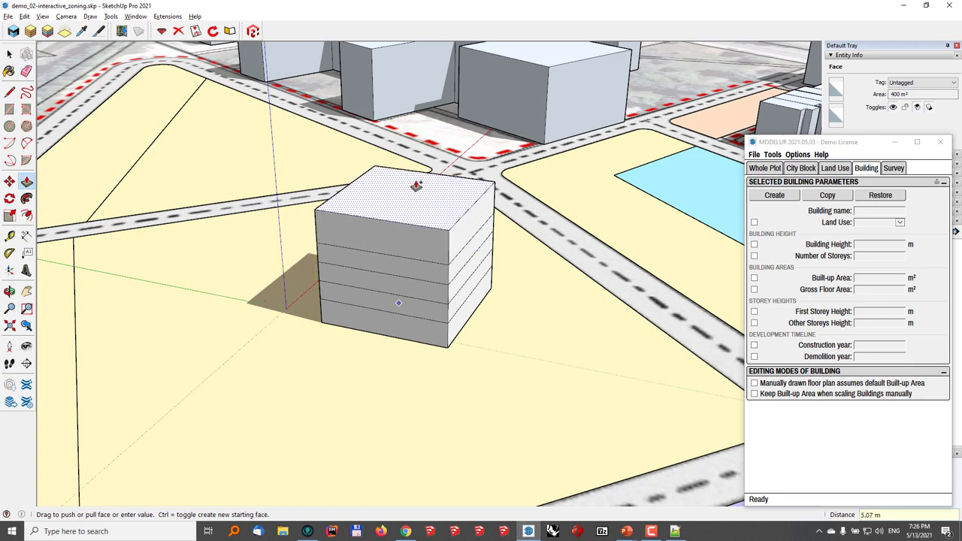
pyautogui.write('3m')
pyautogui.press('Return')
pyautogui.press('space')
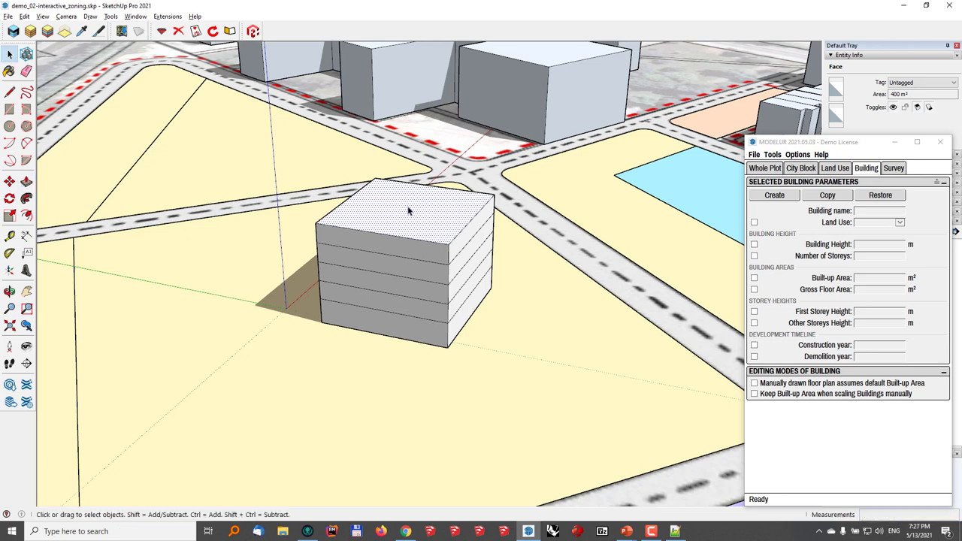
# Move the Modelur panel lower so the Outliner list is visible
pyautogui.moveTo(862, 142); pyautogui.dragTo(839, 336)
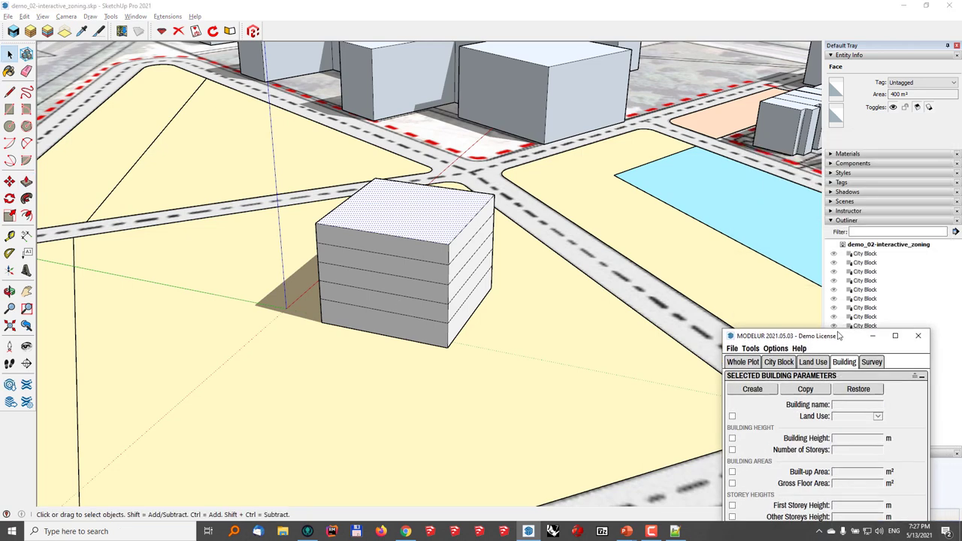
pyautogui.click(914, 94)
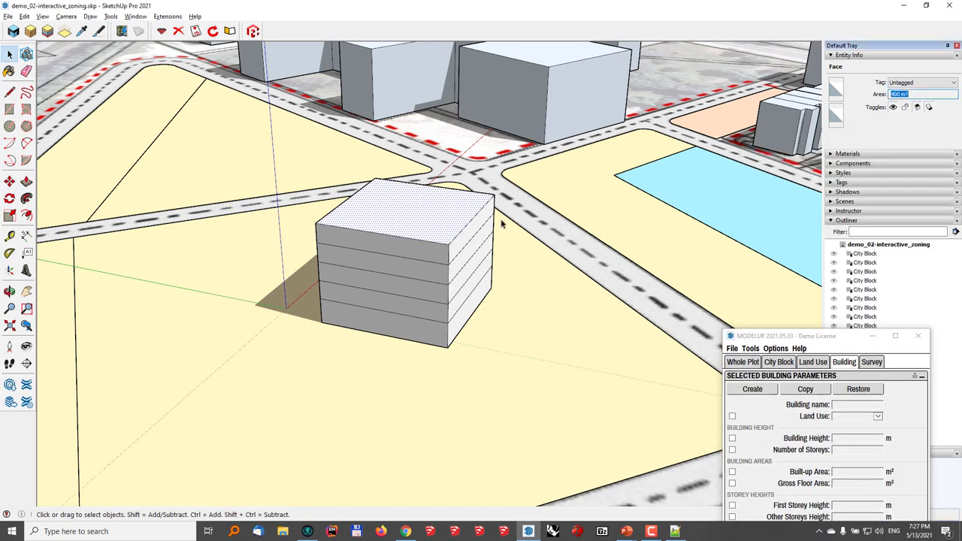
pyautogui.moveTo(444, 235); pyautogui.dragTo(393, 271, button='middle')
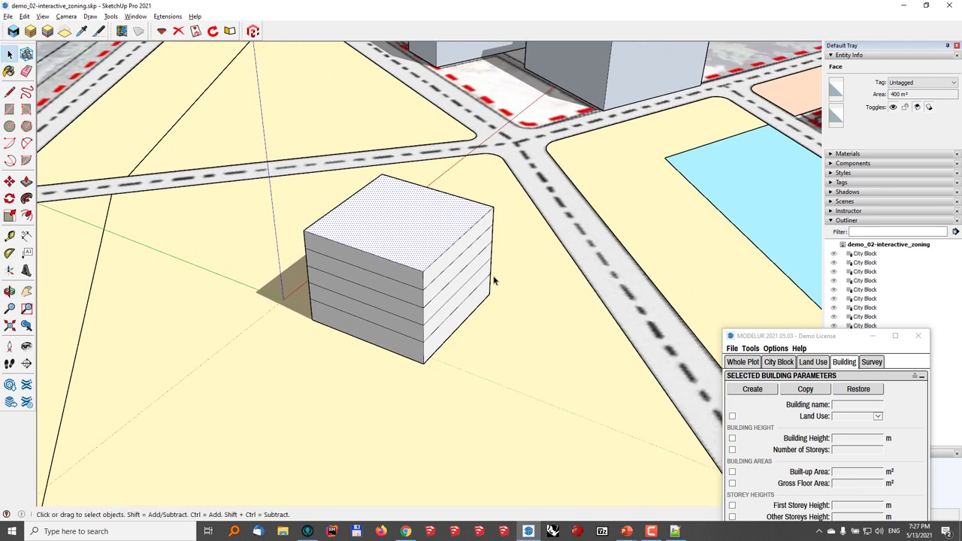
# Make the box's geometry into one group and stretch it along the green axis
pyautogui.tripleClick(400, 212)
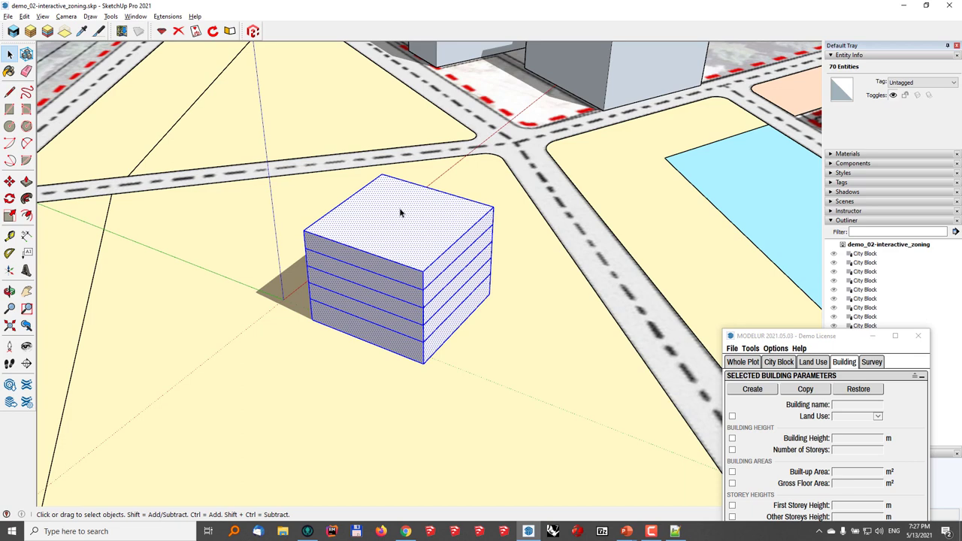
pyautogui.rightClick(400, 212)
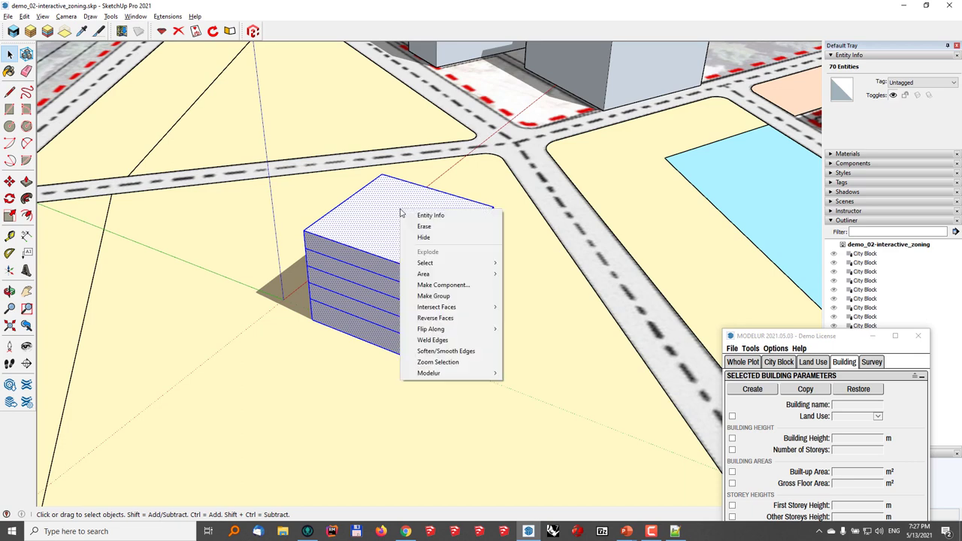
pyautogui.click(463, 302)
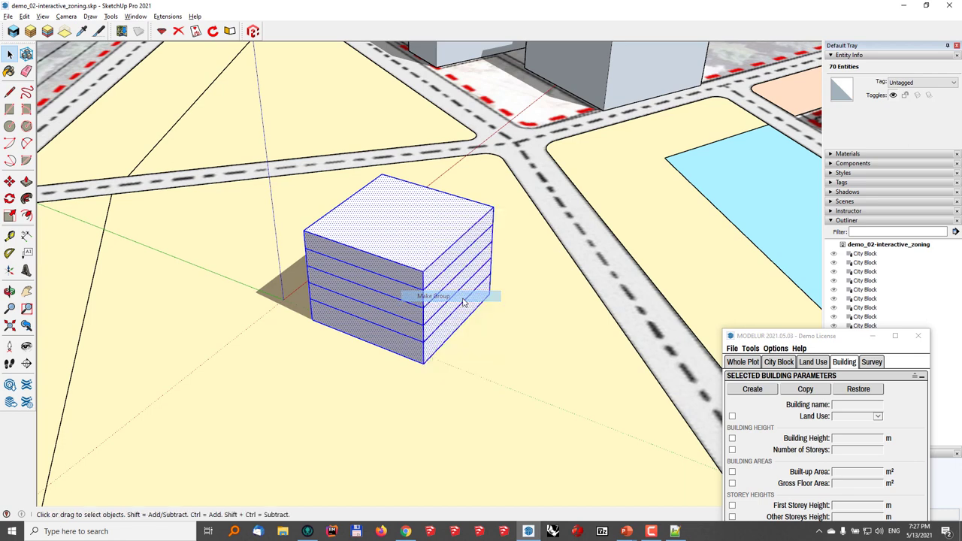
pyautogui.press('s')
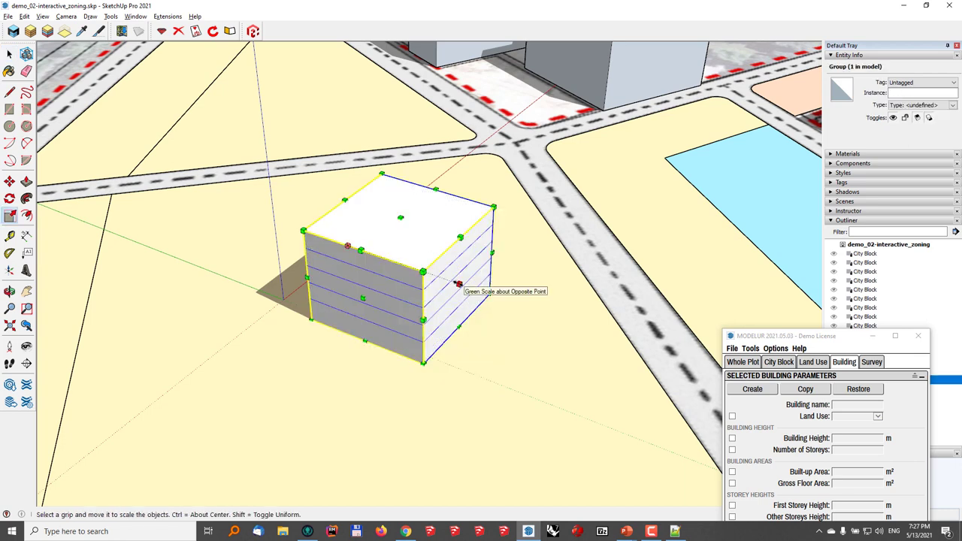
pyautogui.moveTo(457, 281)
pyautogui.mouseDown()
pyautogui.moveTo(481, 292)
pyautogui.moveTo(443, 276)
pyautogui.mouseUp()
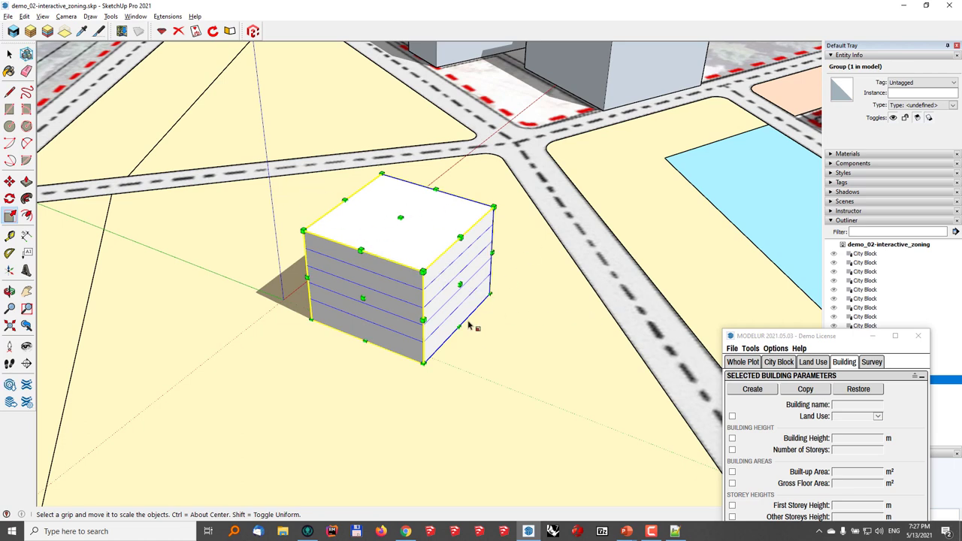
pyautogui.click(9, 110)
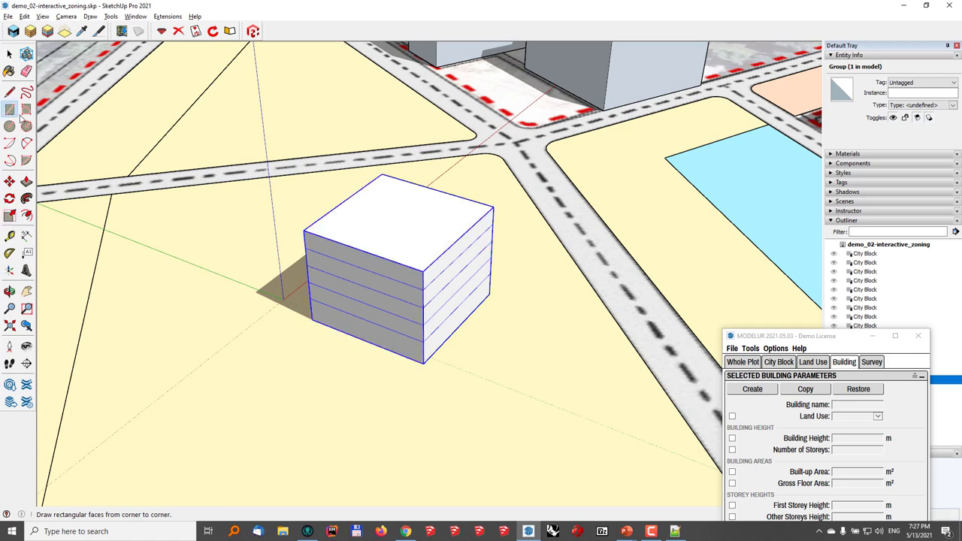
# Draw a rectangle beside the box and convert it into a six-storey, 19 m residential Modelur building
pyautogui.click(280, 348)
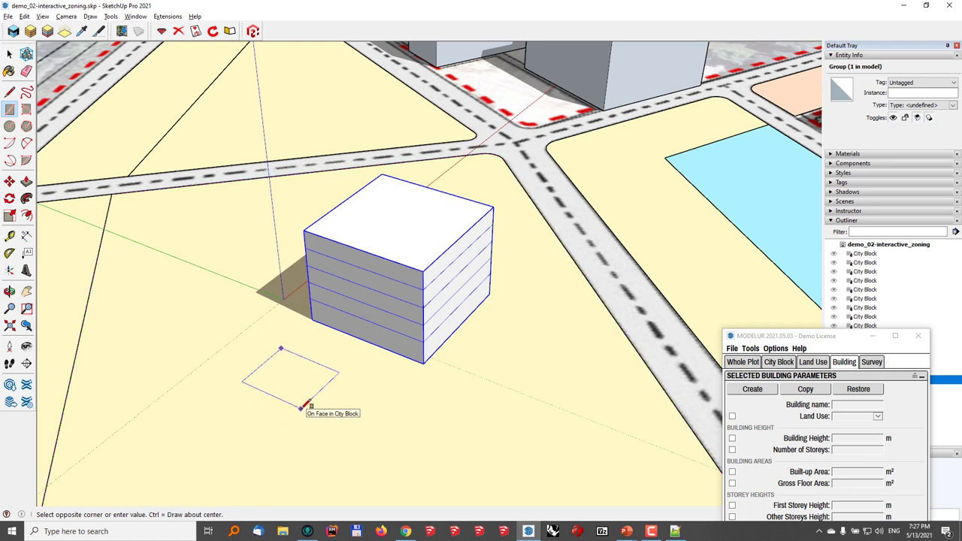
pyautogui.click(301, 407)
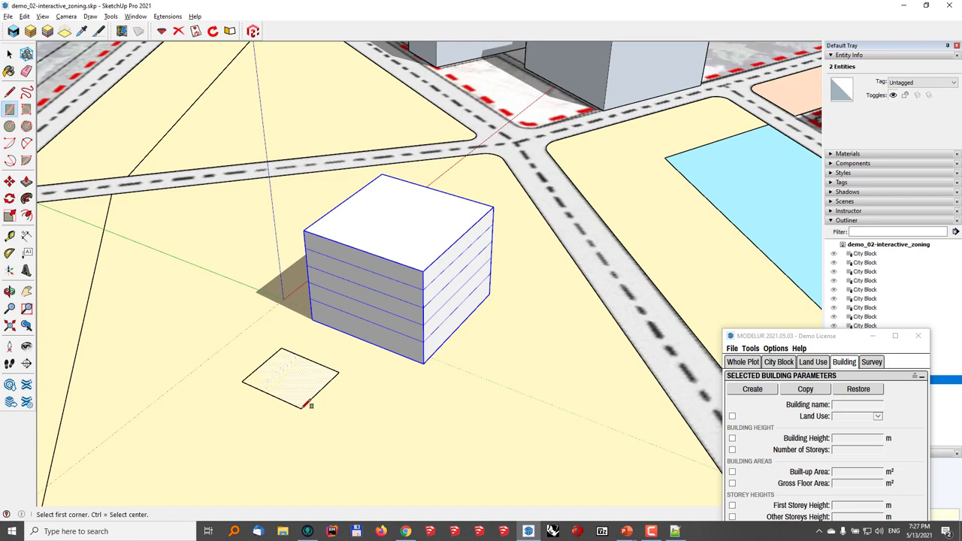
pyautogui.press('Return')
pyautogui.press('space')
pyautogui.moveTo(306, 406); pyautogui.dragTo(290, 334, button='middle')
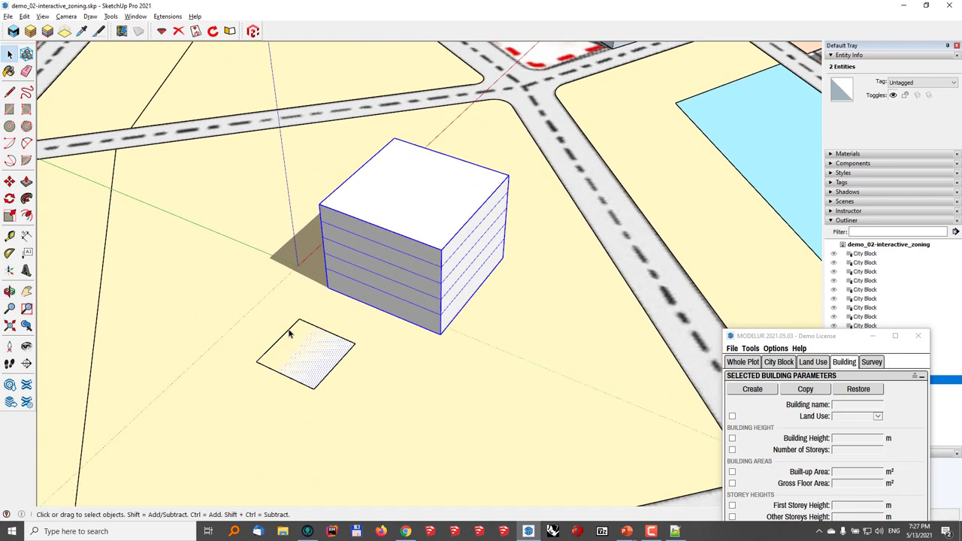
pyautogui.click(30, 32)
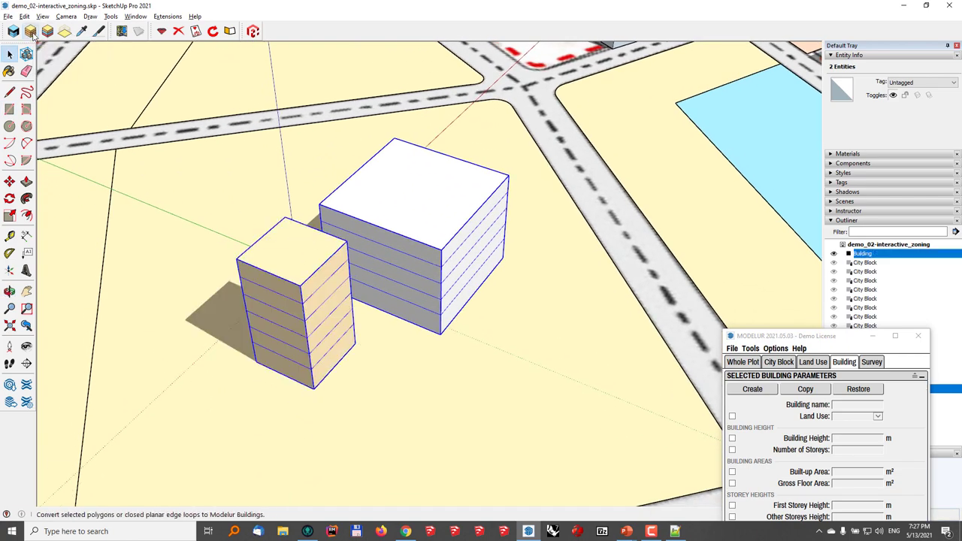
pyautogui.moveTo(365, 294)
pyautogui.mouseDown(button='middle')
pyautogui.moveTo(336, 215)
pyautogui.moveTo(366, 285)
pyautogui.mouseUp(button='middle')
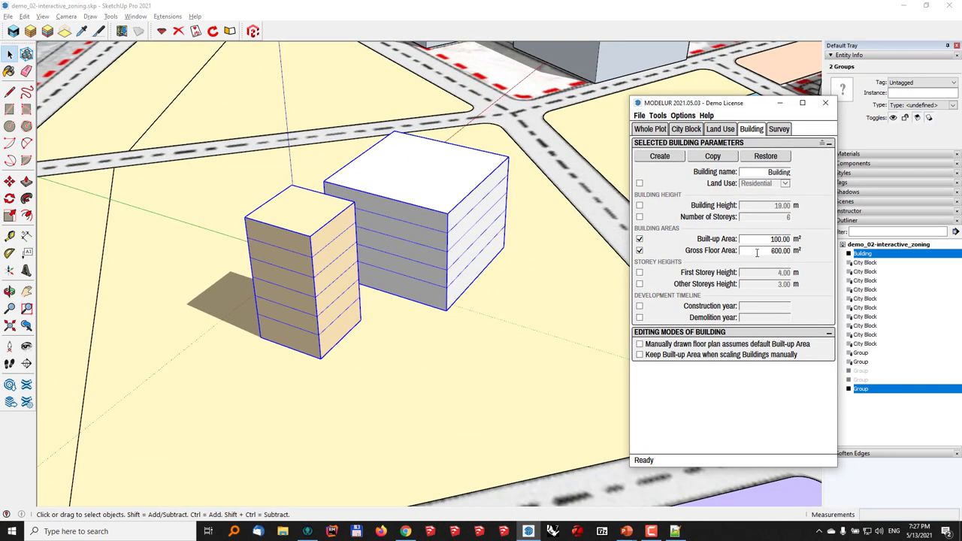
# Set the new Modelur building's built-up area to 400 m²
pyautogui.click(752, 239)
pyautogui.write('400')
pyautogui.press('Return')
pyautogui.moveTo(399, 403); pyautogui.dragTo(290, 51, button='middle')
# Inside the white building group, raise the top face by another storey
pyautogui.doubleClick(375, 206)
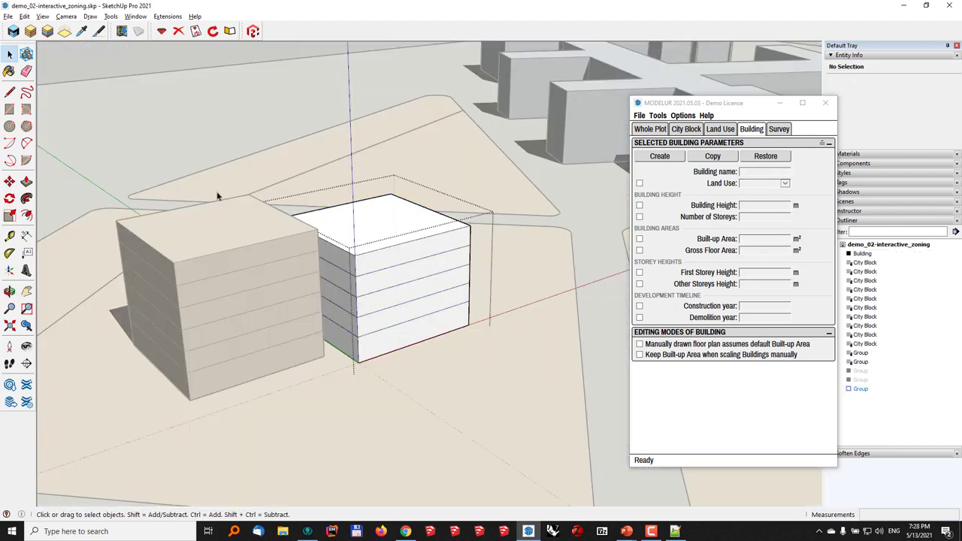
pyautogui.click(26, 182)
pyautogui.moveTo(351, 214); pyautogui.dragTo(251, 213)
pyautogui.click(251, 213)
pyautogui.press('space')
pyautogui.click(363, 147)
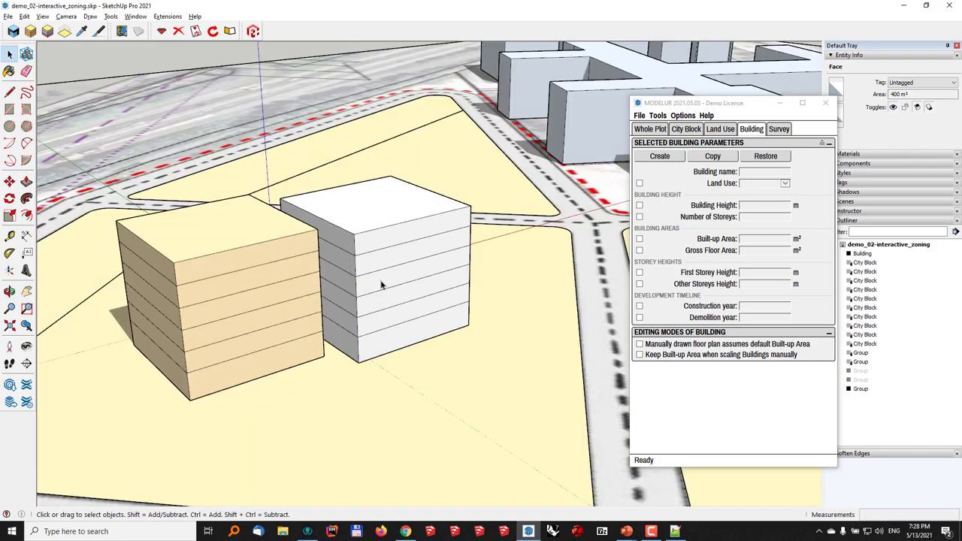
pyautogui.moveTo(384, 285); pyautogui.dragTo(275, 328, button='middle')
# Move the tan building farther away from the white one
pyautogui.click(440, 265)
pyautogui.click(276, 328)
pyautogui.press('m')
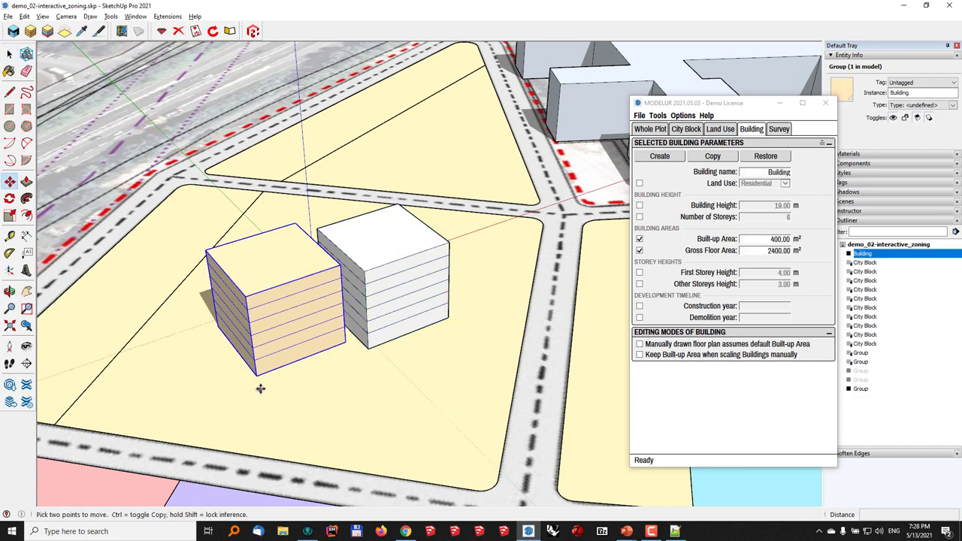
pyautogui.click(259, 388)
pyautogui.click(223, 413)
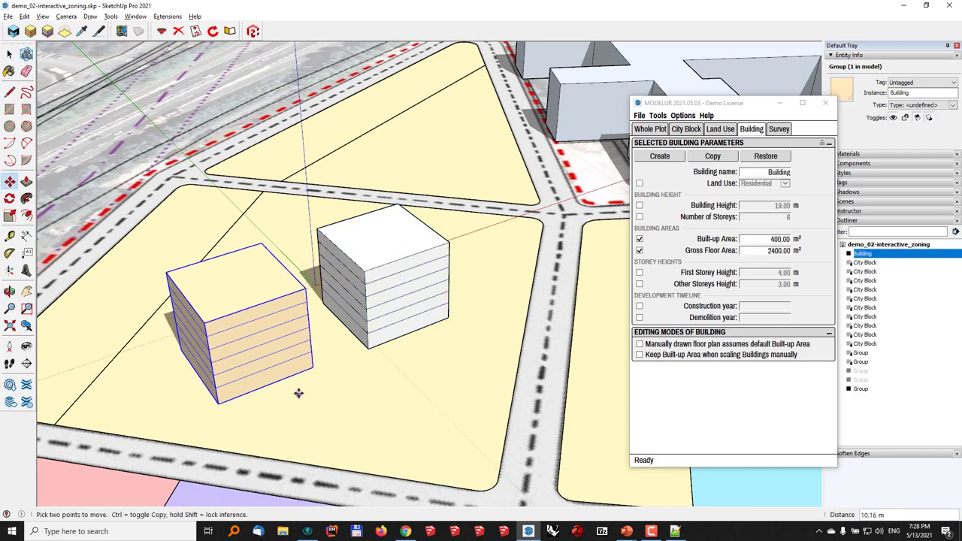
pyautogui.moveTo(388, 307); pyautogui.dragTo(375, 232, button='middle')
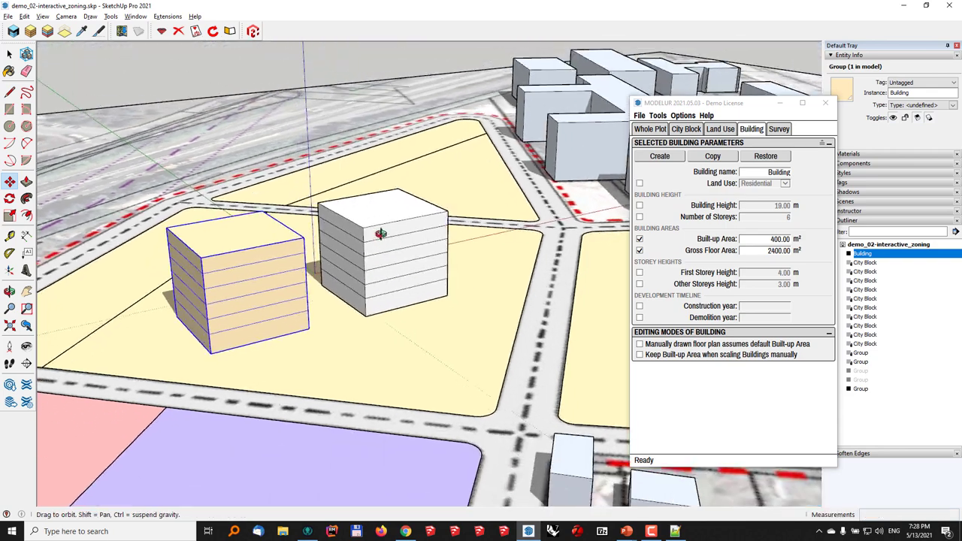
pyautogui.press('space')
pyautogui.scroll(5, 260, 291)
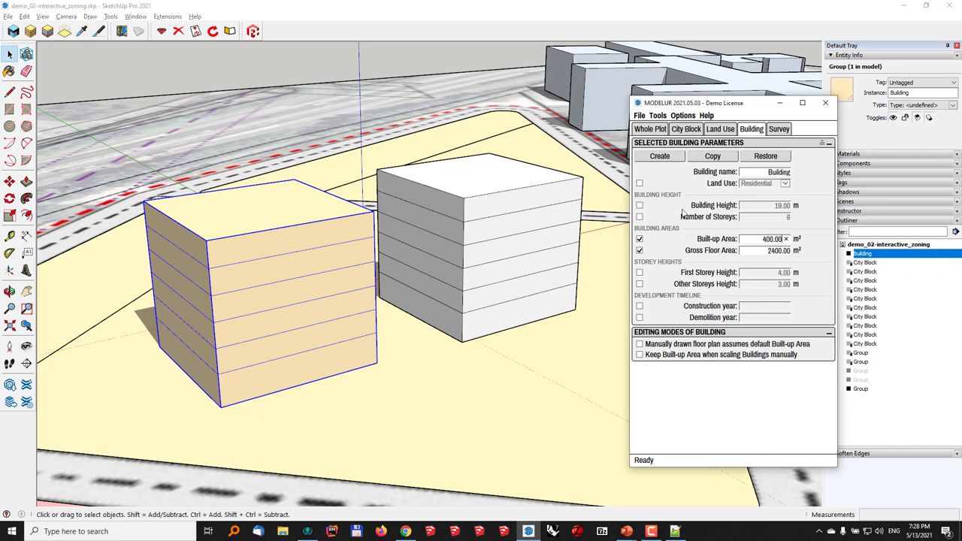
# Set the tan building to 3 storeys, giving 10 m height and 1200 m² gross floor area
pyautogui.click(640, 217)
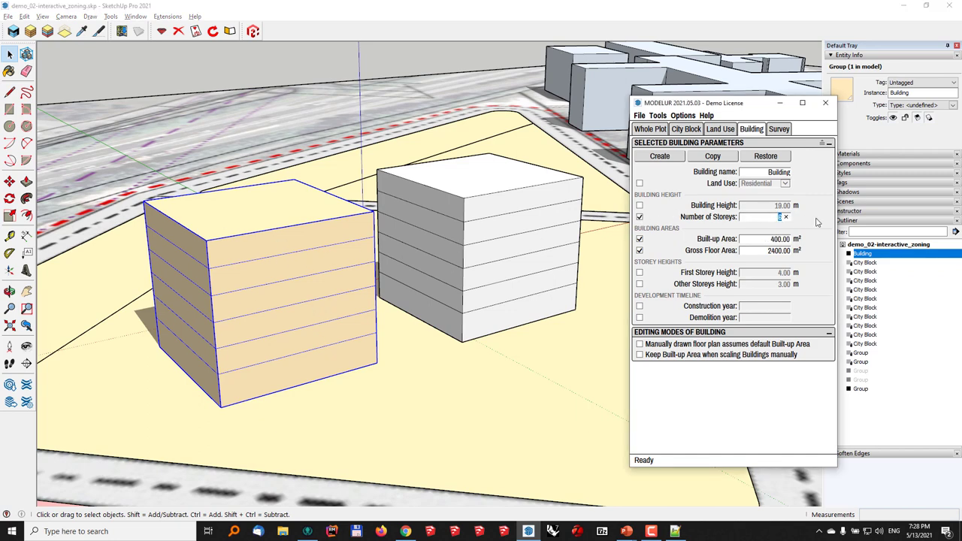
pyautogui.press('Return')
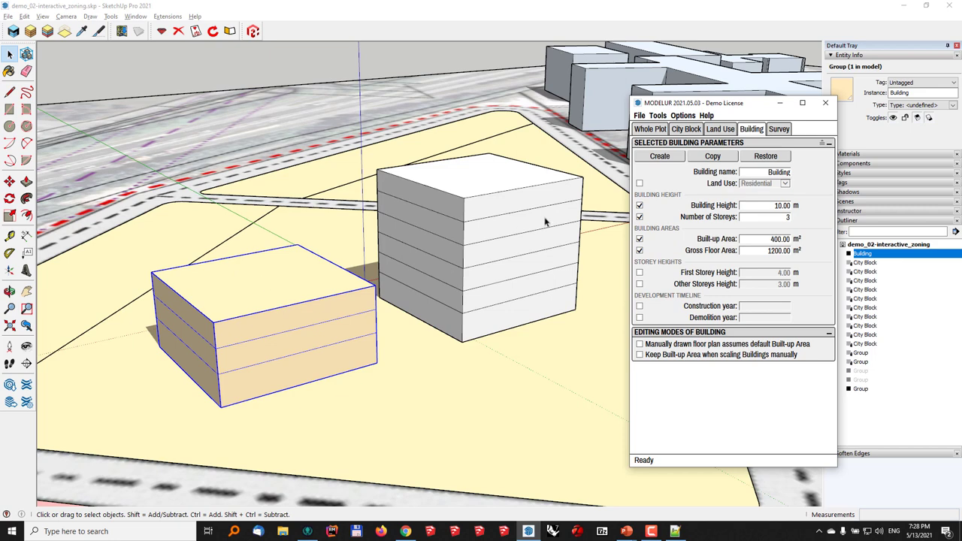
pyautogui.moveTo(547, 215); pyautogui.dragTo(489, 179, button='middle')
# Change the left building's Built-up Area to 500 m², raising gross floor area to 1500 m²
pyautogui.moveTo(423, 160); pyautogui.dragTo(405, 216)
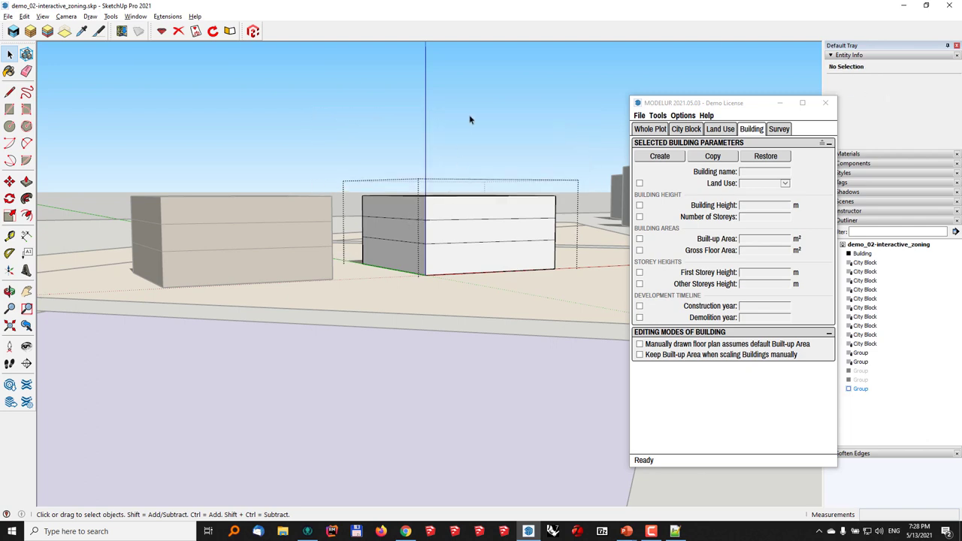
pyautogui.moveTo(469, 119); pyautogui.dragTo(508, 180, button='middle')
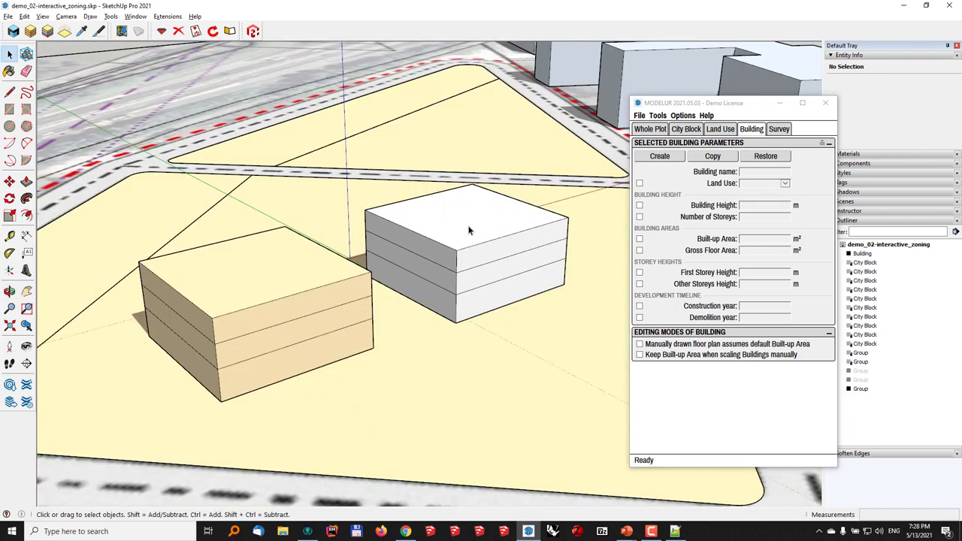
pyautogui.click(311, 291)
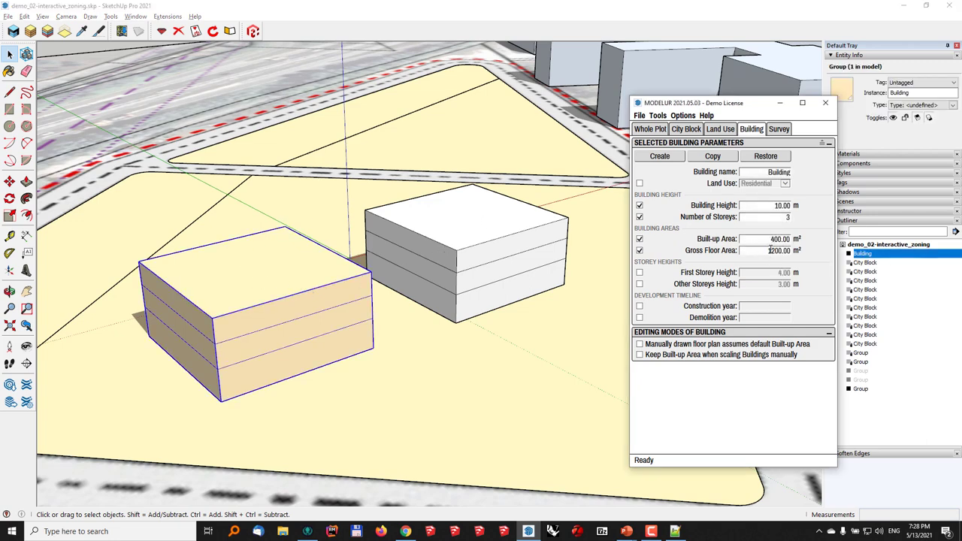
pyautogui.moveTo(762, 251); pyautogui.dragTo(818, 241)
pyautogui.write('5')
pyautogui.press('Return')
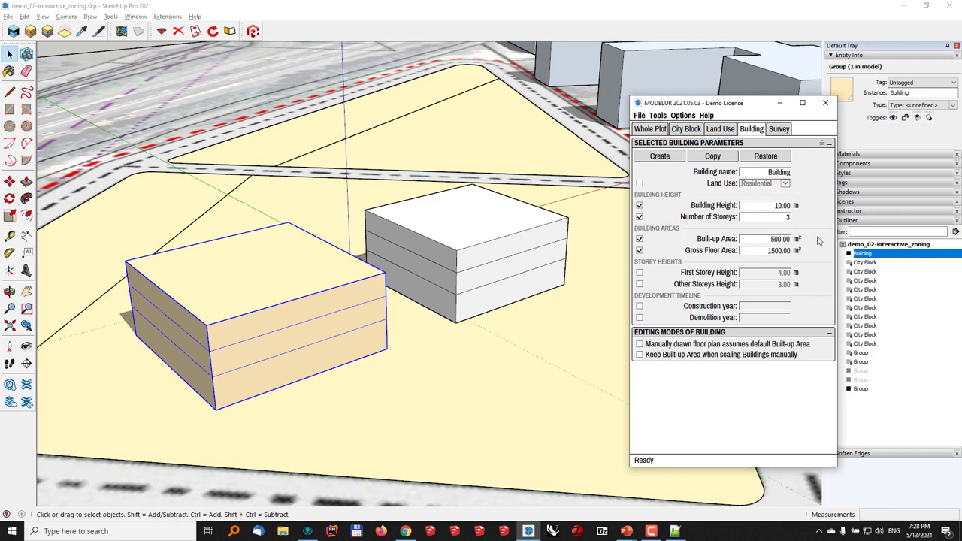
pyautogui.moveTo(284, 315)
pyautogui.mouseDown(button='middle')
pyautogui.moveTo(176, 275)
pyautogui.moveTo(223, 331)
pyautogui.moveTo(258, 279)
pyautogui.mouseUp(button='middle')
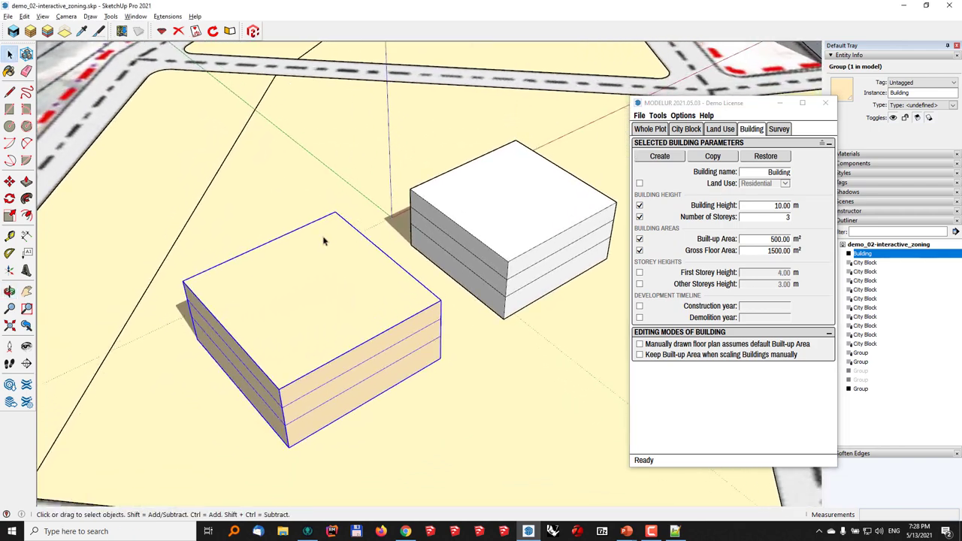
pyautogui.click(27, 235)
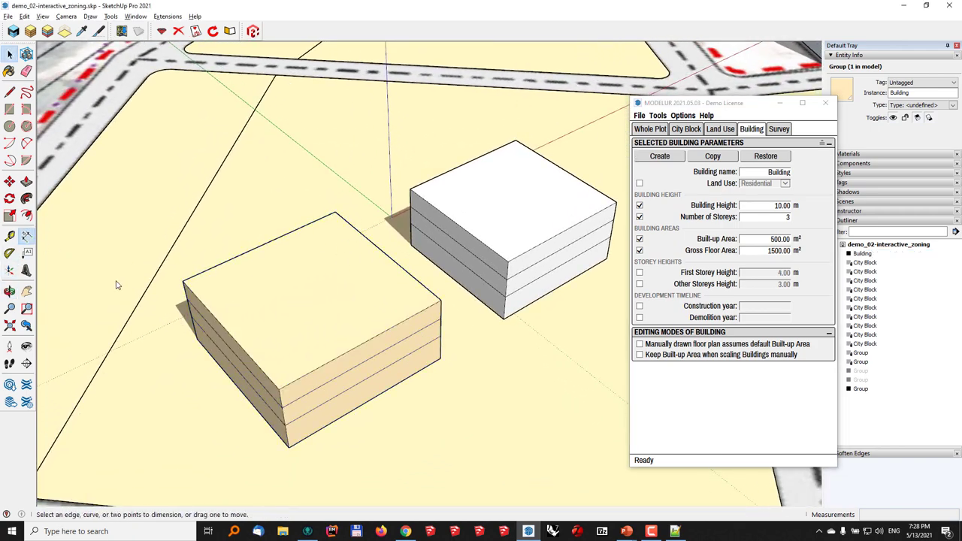
# Add a 22.36 m dimension along the left building's front edge, offset onto the plot
pyautogui.click(283, 390)
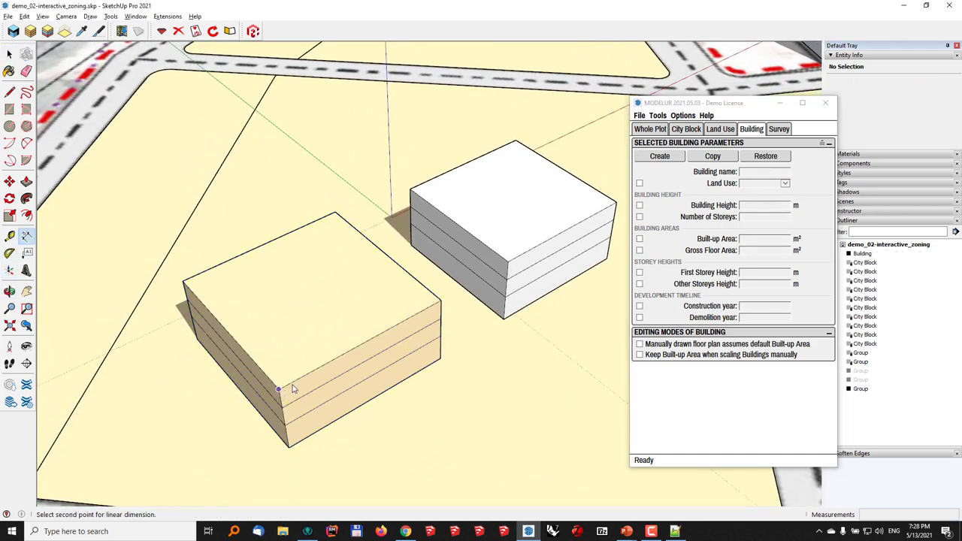
pyautogui.click(441, 301)
pyautogui.click(476, 363)
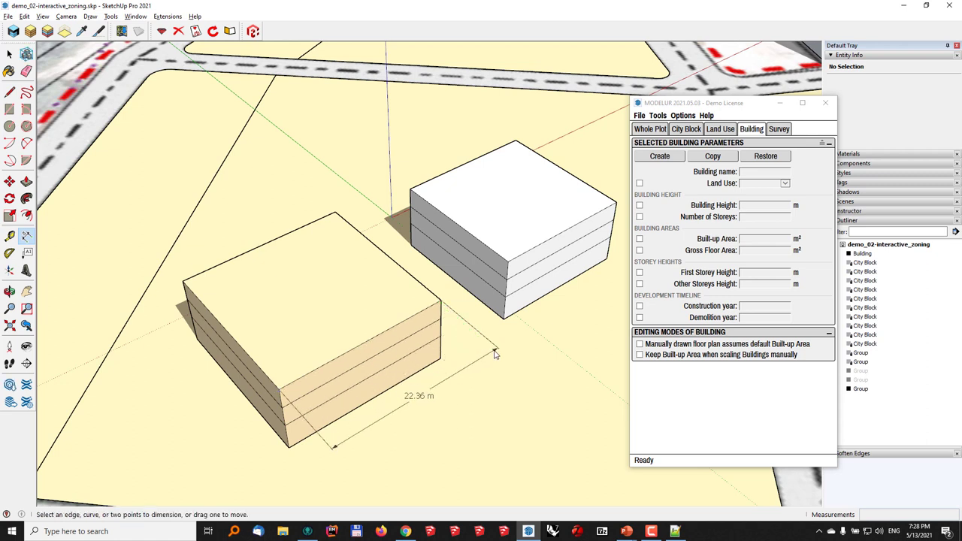
pyautogui.press('space')
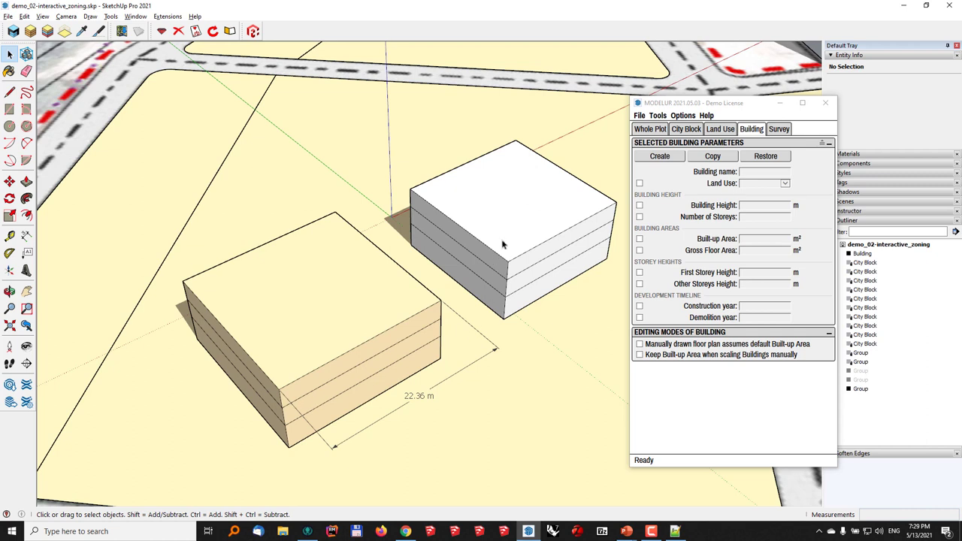
pyautogui.click(520, 222)
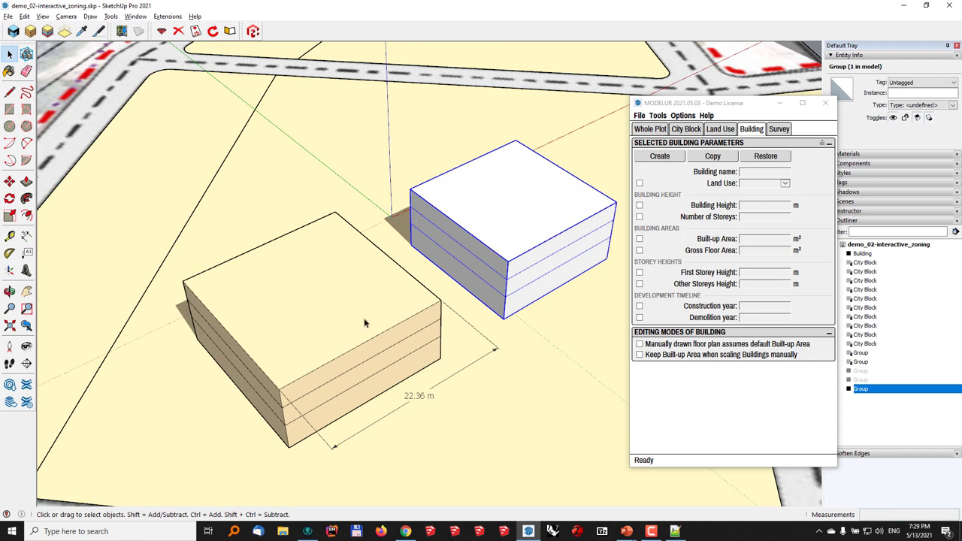
pyautogui.click(421, 400)
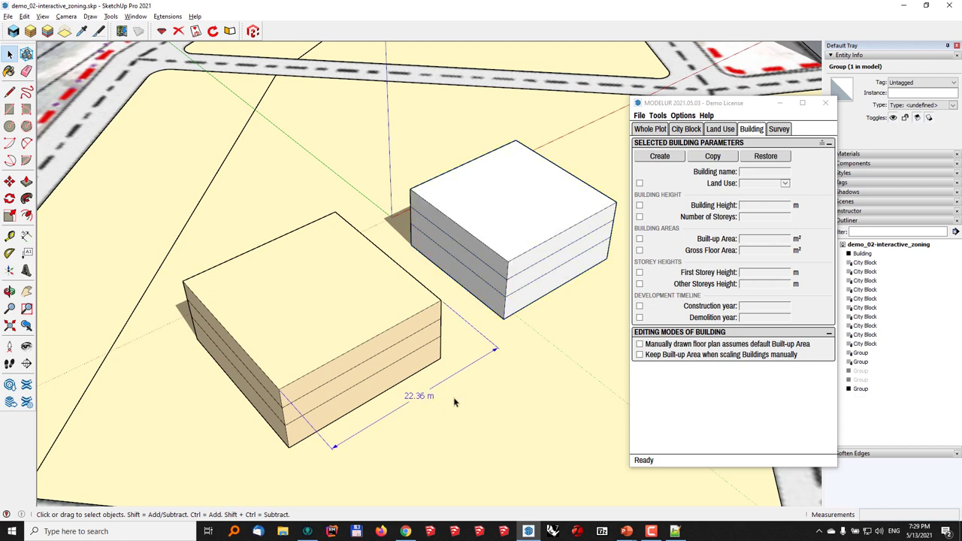
# Delete the dimension and reset the left building's built-up area to 400 m²
pyautogui.press('Delete')
pyautogui.click(389, 372)
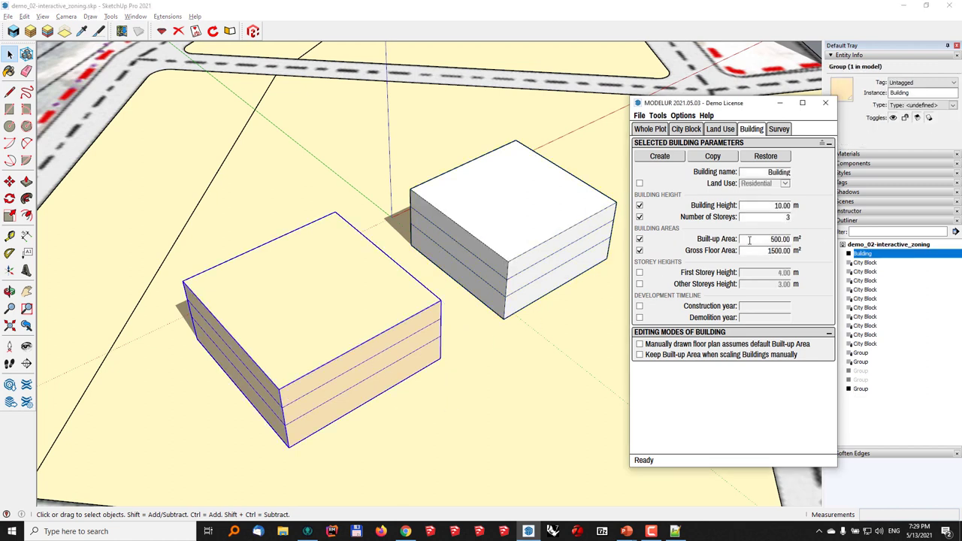
pyautogui.doubleClick(786, 239)
pyautogui.write('400')
pyautogui.press('Return')
# Select both buildings and rotate them on the plot
pyautogui.moveTo(494, 303); pyautogui.dragTo(521, 262, button='middle')
pyautogui.keyDown('shift'); pyautogui.click(514, 214); pyautogui.keyUp('shift')
pyautogui.moveTo(258, 290); pyautogui.dragTo(161, 398, button='middle')
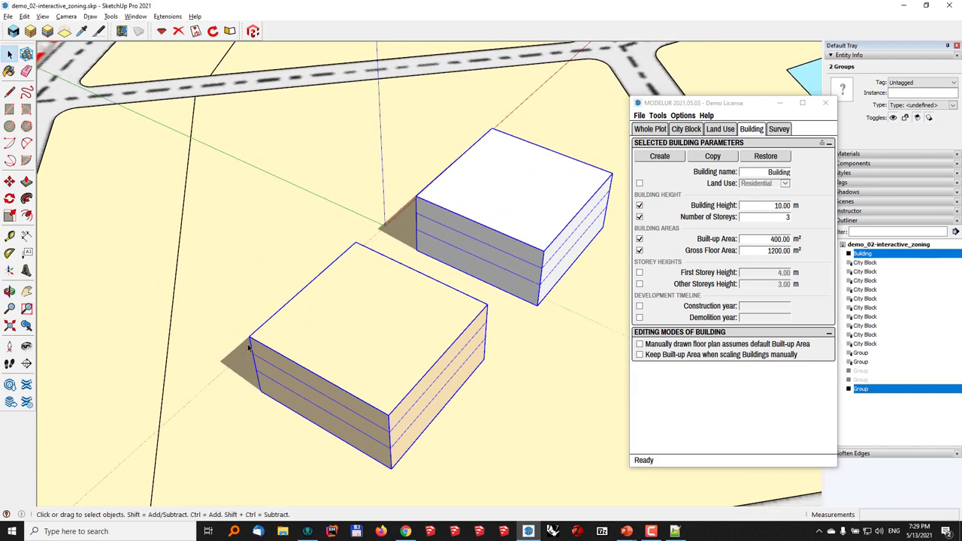
pyautogui.press('q')
pyautogui.click(161, 412)
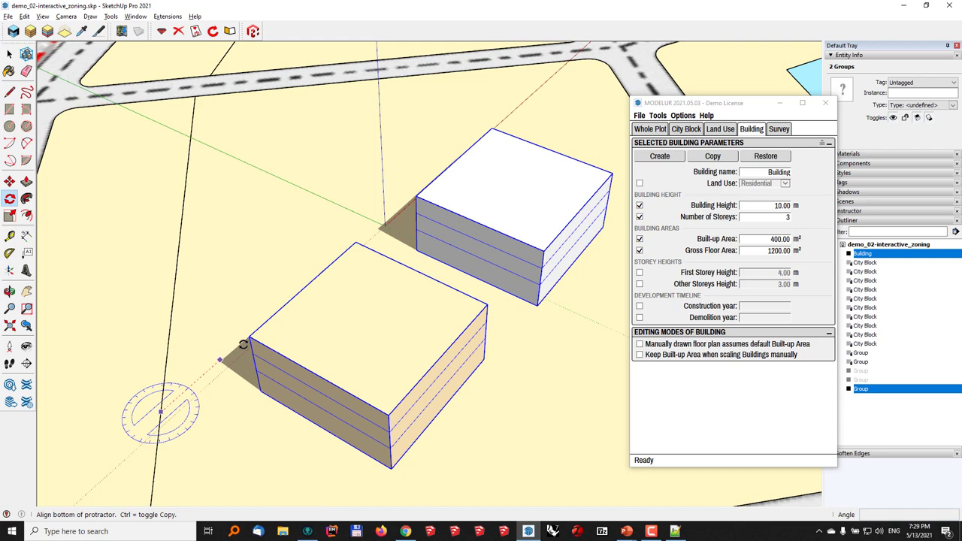
pyautogui.click(295, 277)
pyautogui.click(177, 199)
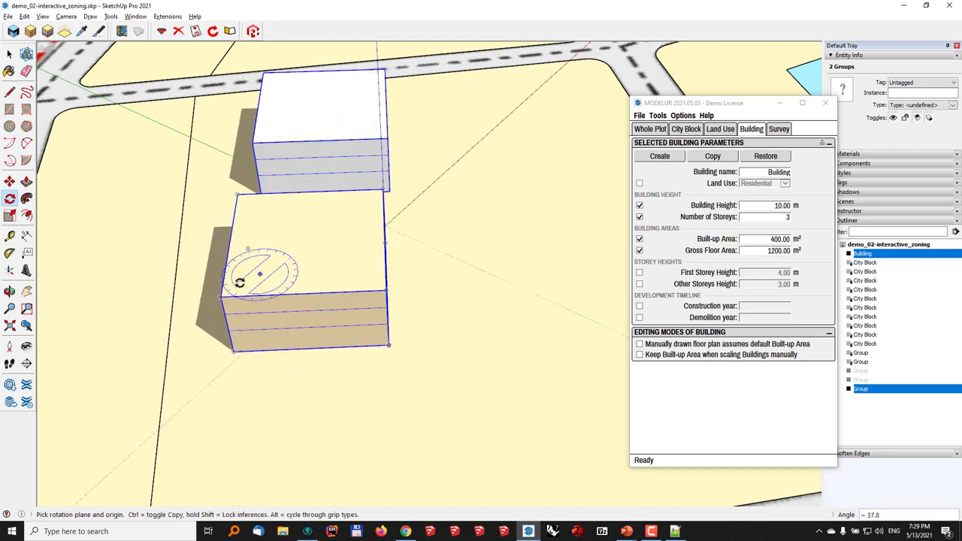
# Rotate the two buildings again about the building corner to align them on the plot
pyautogui.moveTo(161, 386); pyautogui.dragTo(329, 367, button='middle')
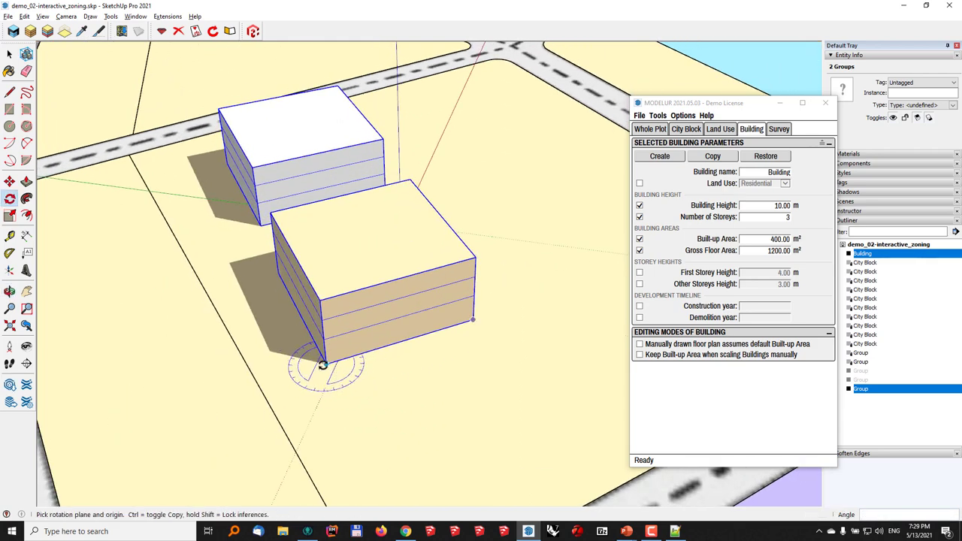
pyautogui.moveTo(326, 365); pyautogui.dragTo(275, 272)
pyautogui.click(278, 273)
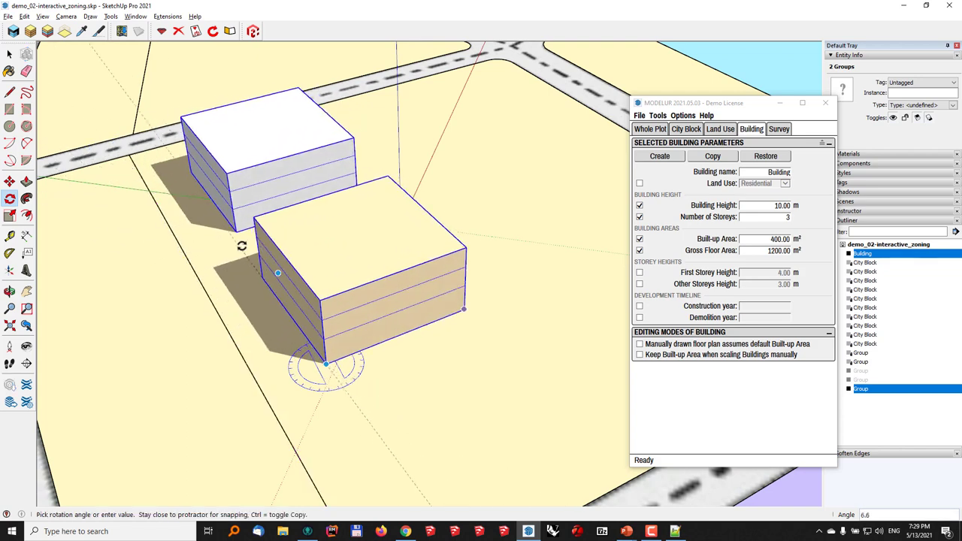
pyautogui.click(243, 247)
pyautogui.scroll(-3, 290, 361)
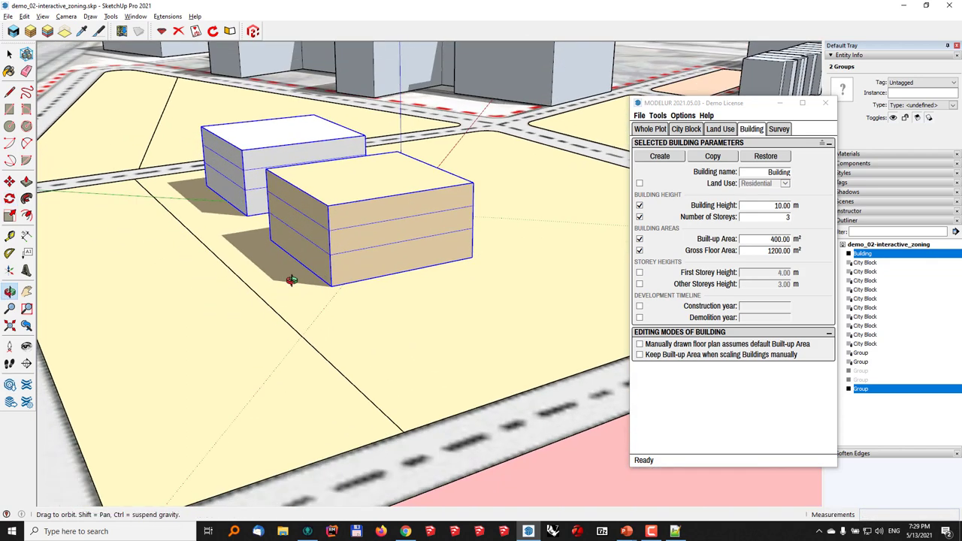
pyautogui.moveTo(288, 275); pyautogui.dragTo(275, 326, button='middle')
pyautogui.scroll(-2, 327, 343)
pyautogui.moveTo(326, 343); pyautogui.dragTo(354, 383, button='middle')
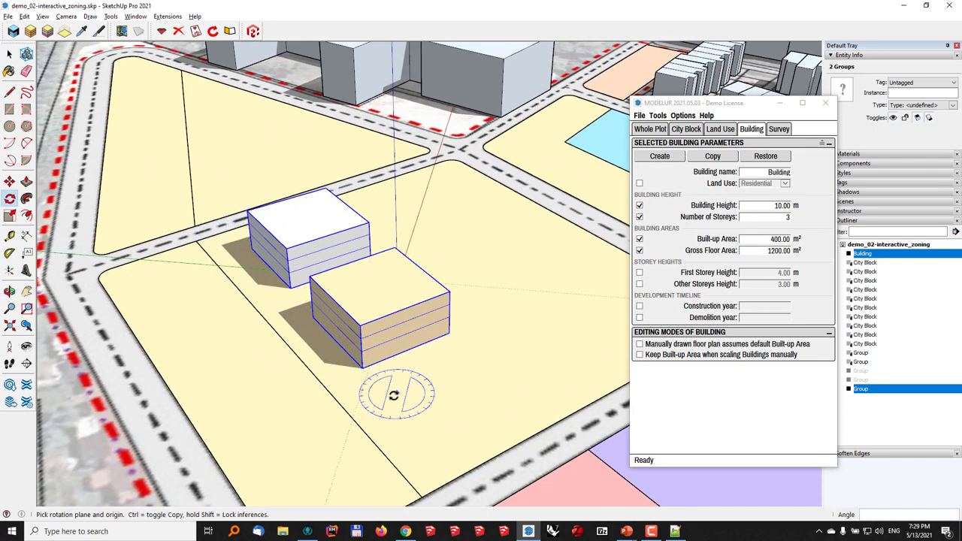
pyautogui.press('space')
pyautogui.moveTo(362, 325); pyautogui.dragTo(424, 375, button='middle')
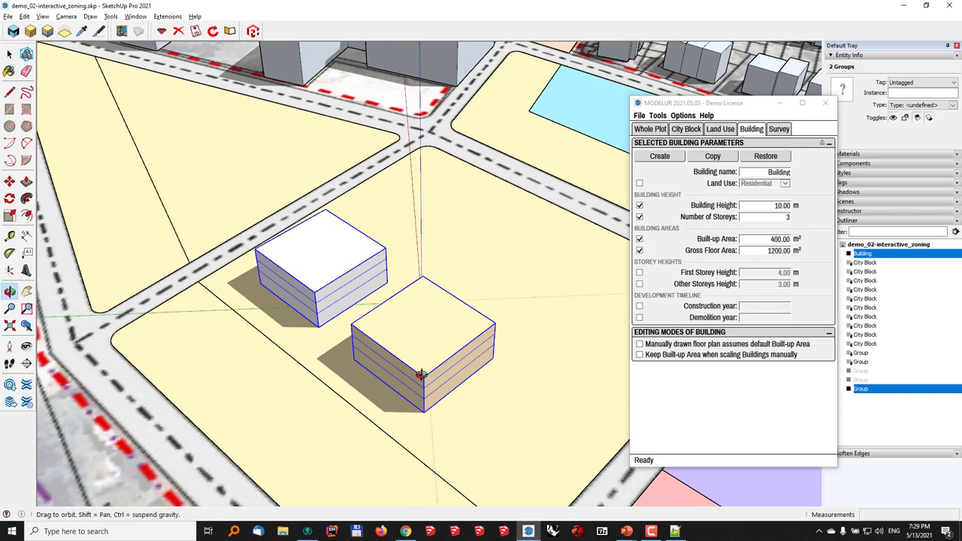
pyautogui.scroll(2, 465, 345)
pyautogui.scroll(-1, 466, 366)
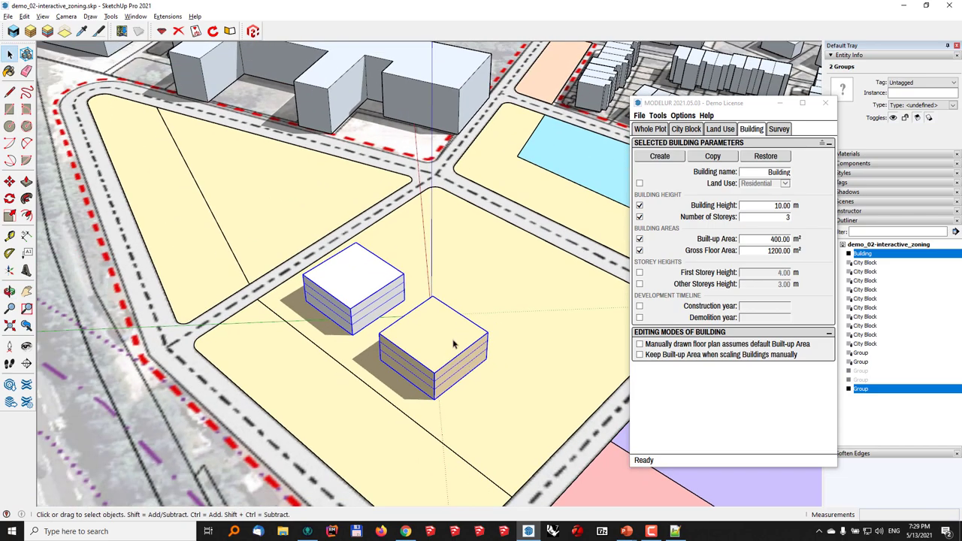
pyautogui.moveTo(435, 328); pyautogui.dragTo(354, 288, button='middle')
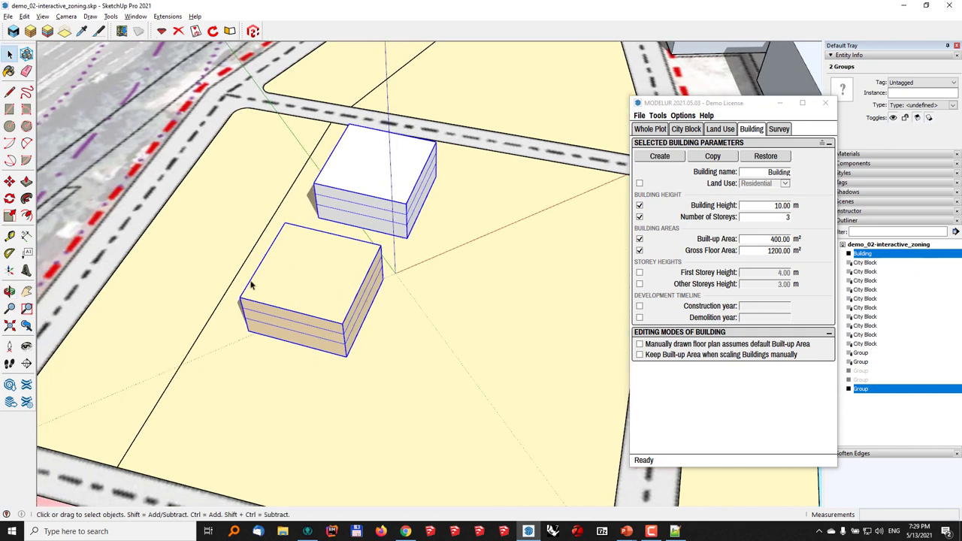
# Keep built-up area fixed and scale the tan building narrower along the green axis
pyautogui.click(352, 302)
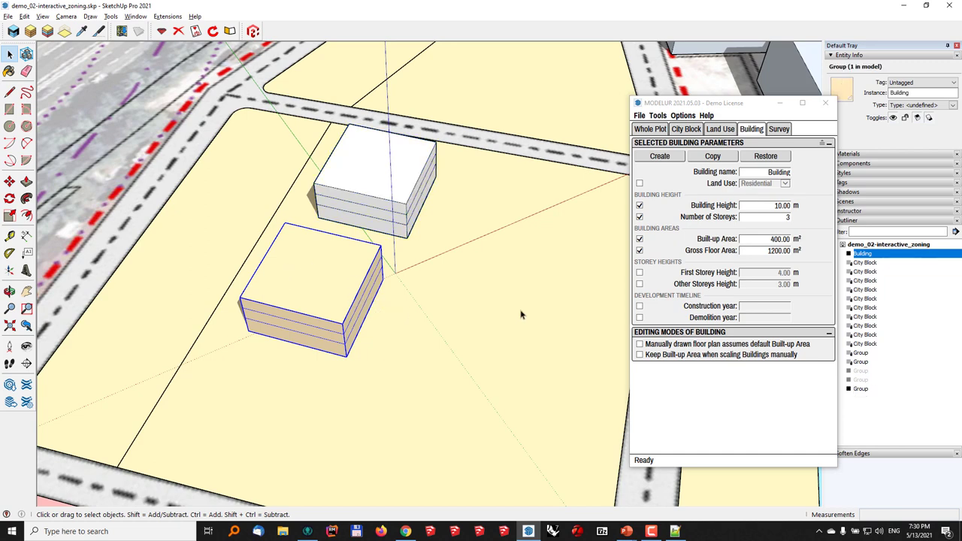
pyautogui.click(649, 394)
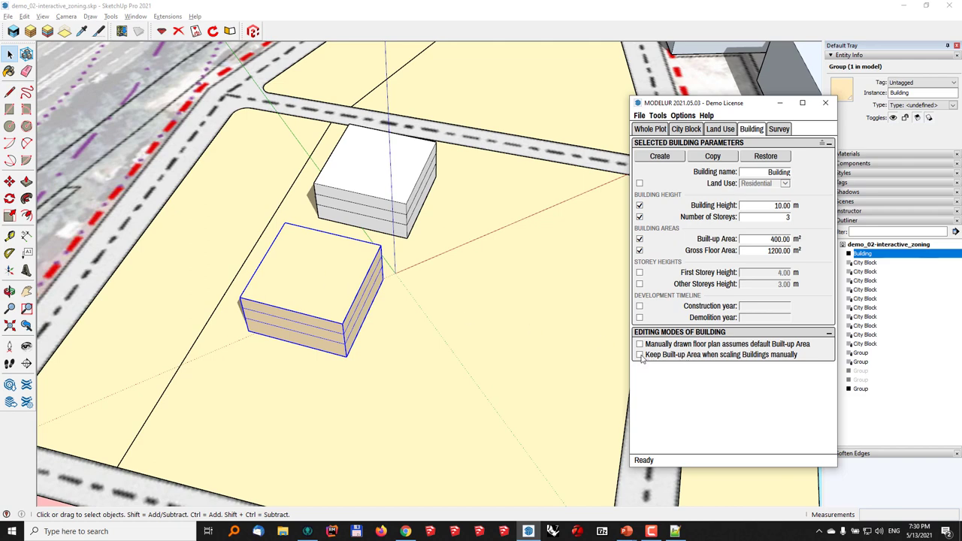
pyautogui.click(640, 354)
pyautogui.press('s')
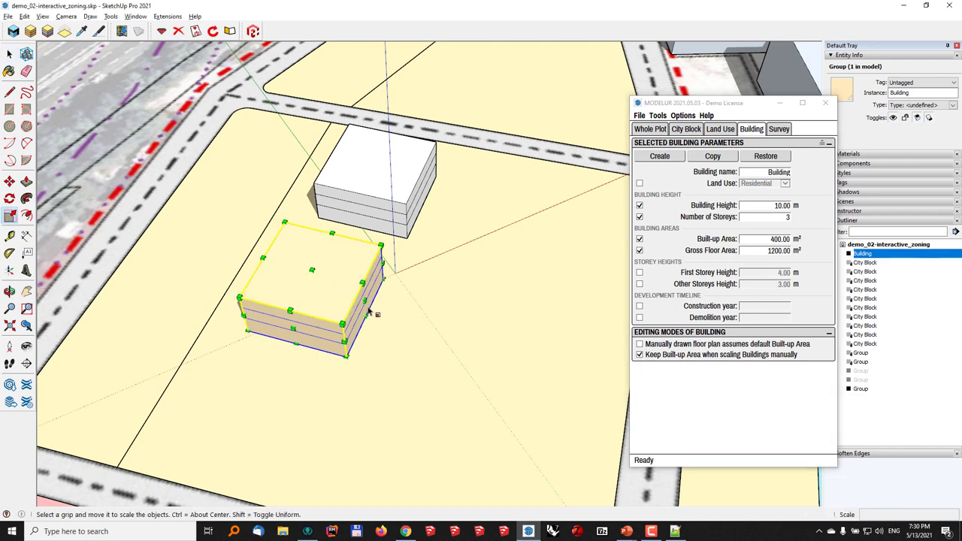
pyautogui.moveTo(366, 303); pyautogui.dragTo(322, 290)
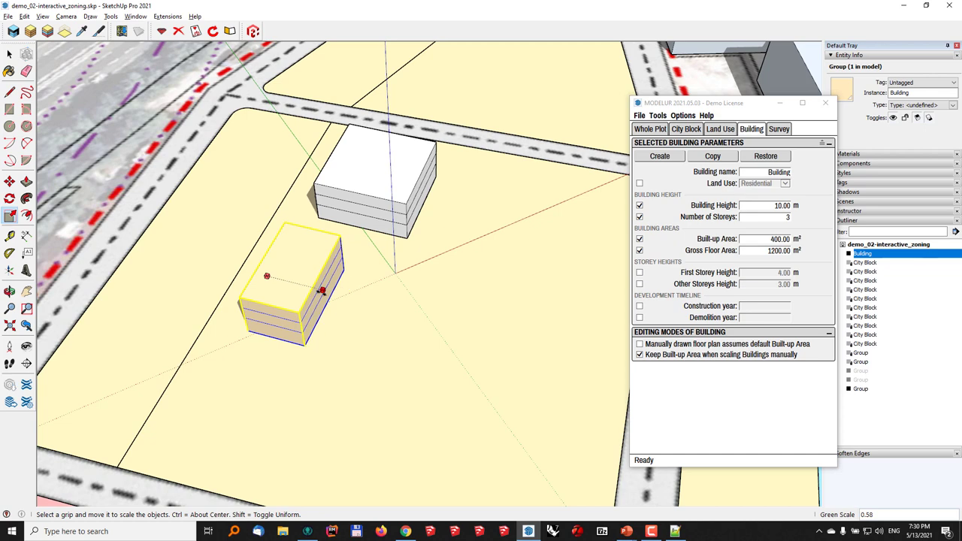
pyautogui.press('space')
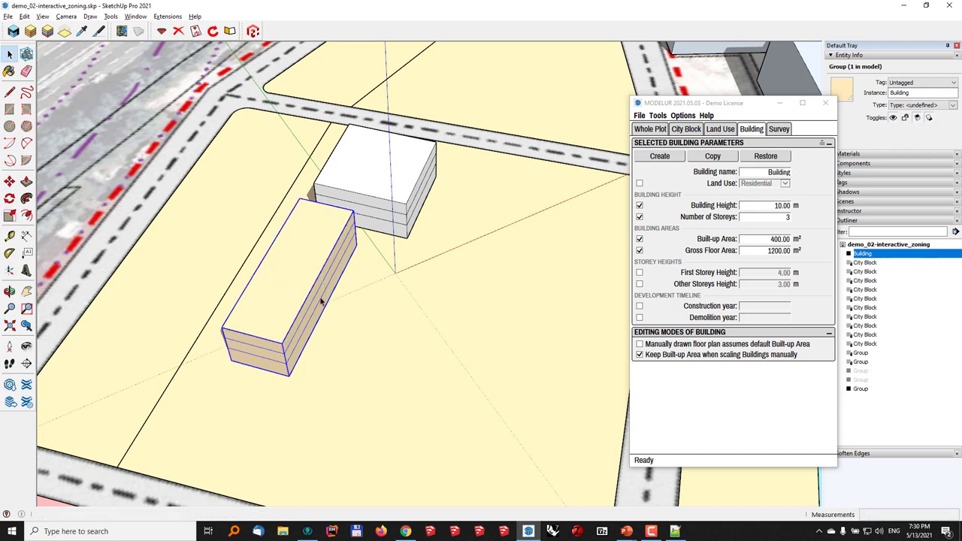
# Move the tan building down-left on the plot
pyautogui.moveTo(309, 290); pyautogui.dragTo(307, 310, button='middle')
pyautogui.click(749, 241)
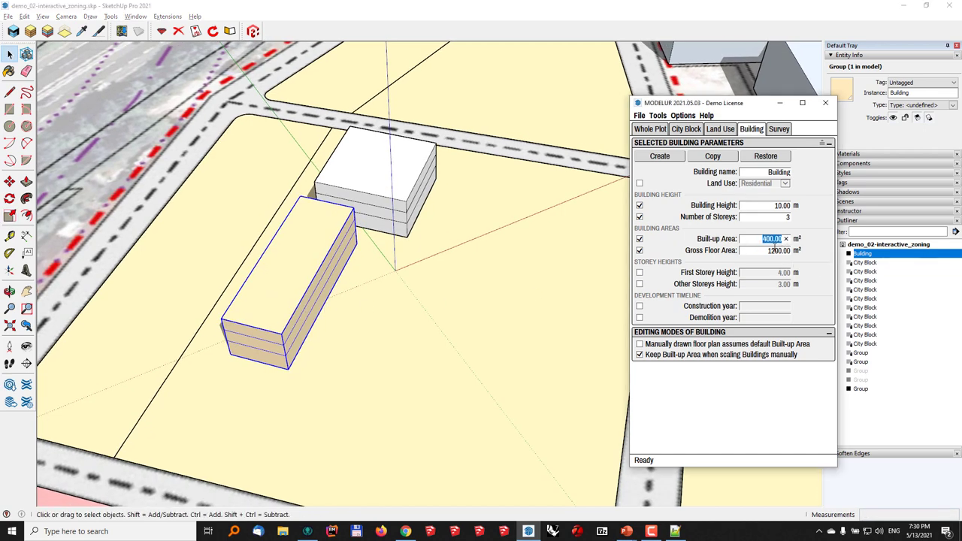
pyautogui.keyDown('shift'); pyautogui.moveTo(286, 369); pyautogui.dragTo(341, 340, button='middle'); pyautogui.keyUp('shift')
pyautogui.press('m')
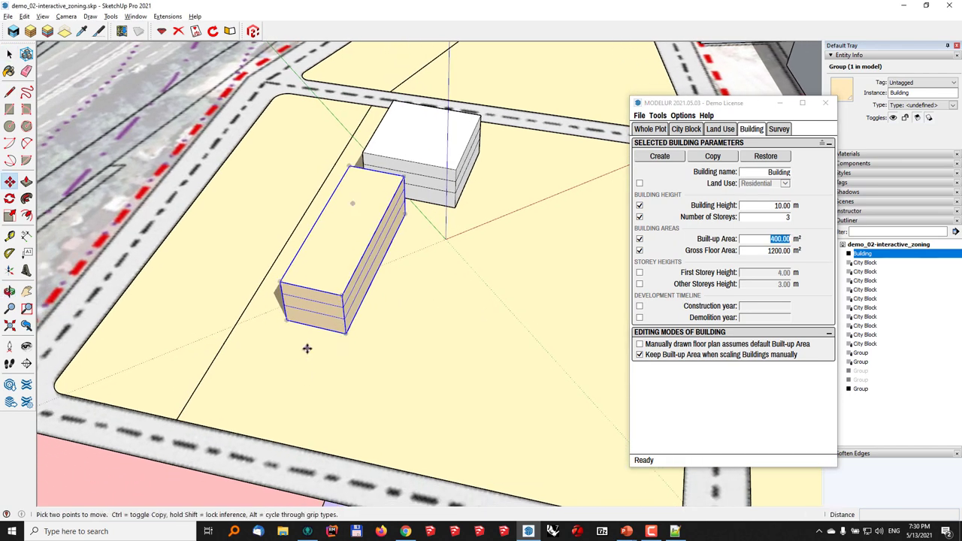
pyautogui.click(308, 348)
pyautogui.click(277, 408)
pyautogui.press('space')
# Scale the tan building along green to a 14 m width
pyautogui.press('s')
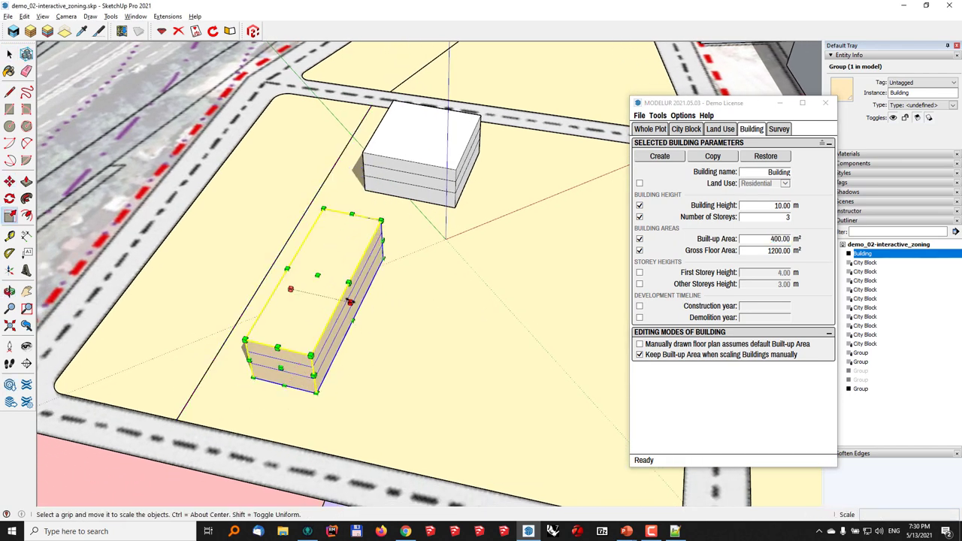
pyautogui.moveTo(351, 307); pyautogui.dragTo(364, 303)
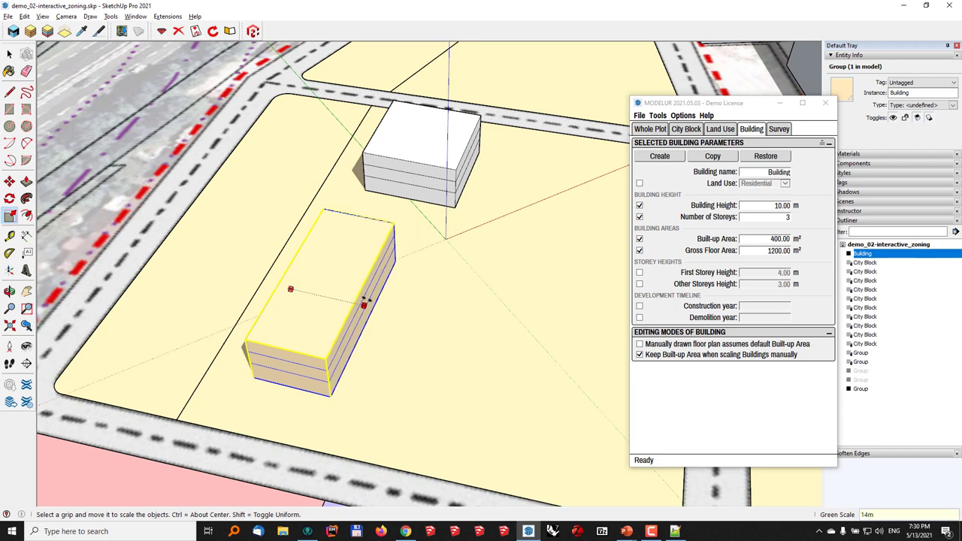
pyautogui.press('Return')
pyautogui.press('space')
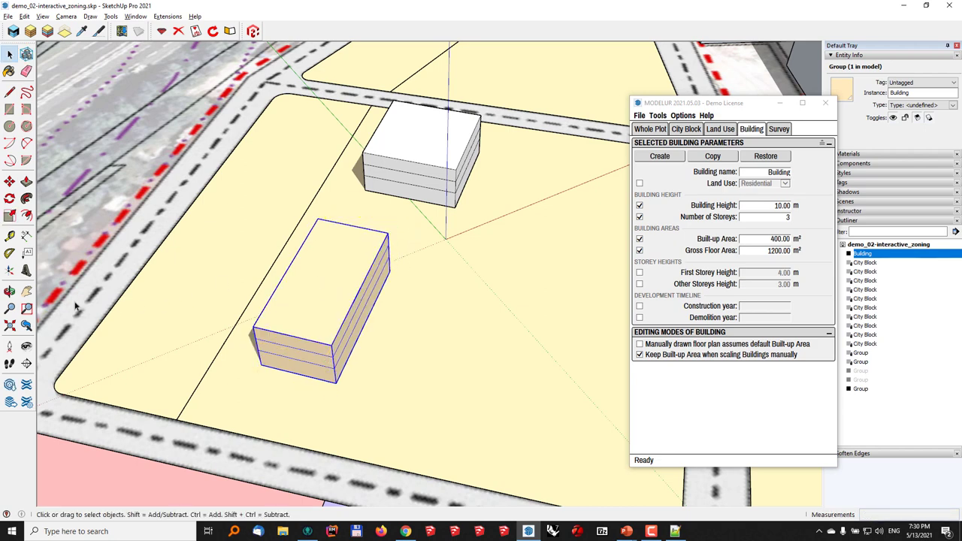
# Dimension the tan building's 14.00 m width and 28.57 m length
pyautogui.click(26, 235)
pyautogui.click(254, 327)
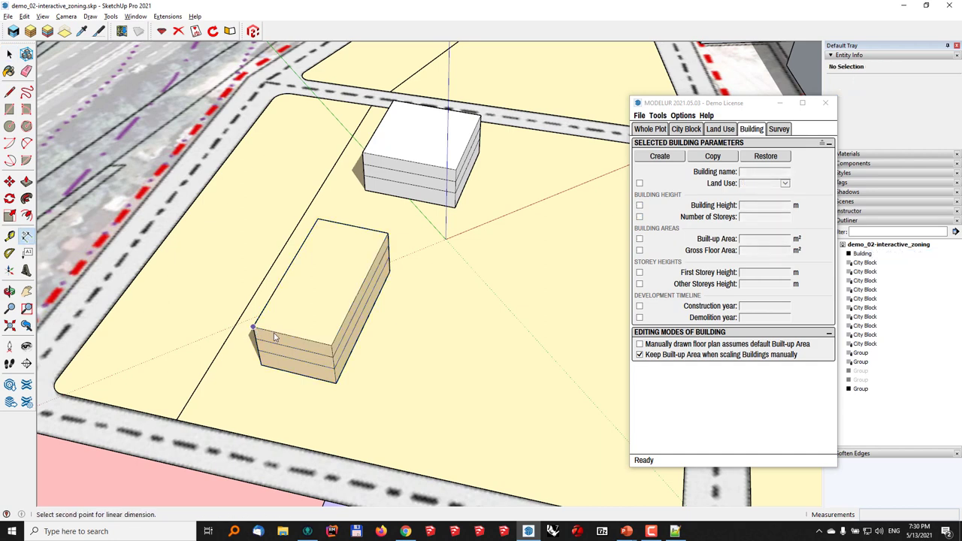
pyautogui.click(329, 346)
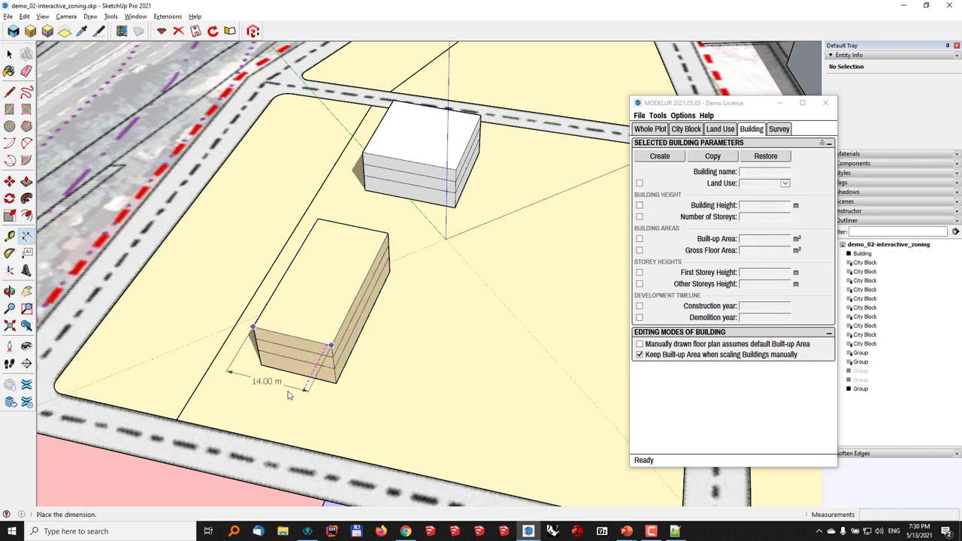
pyautogui.click(274, 392)
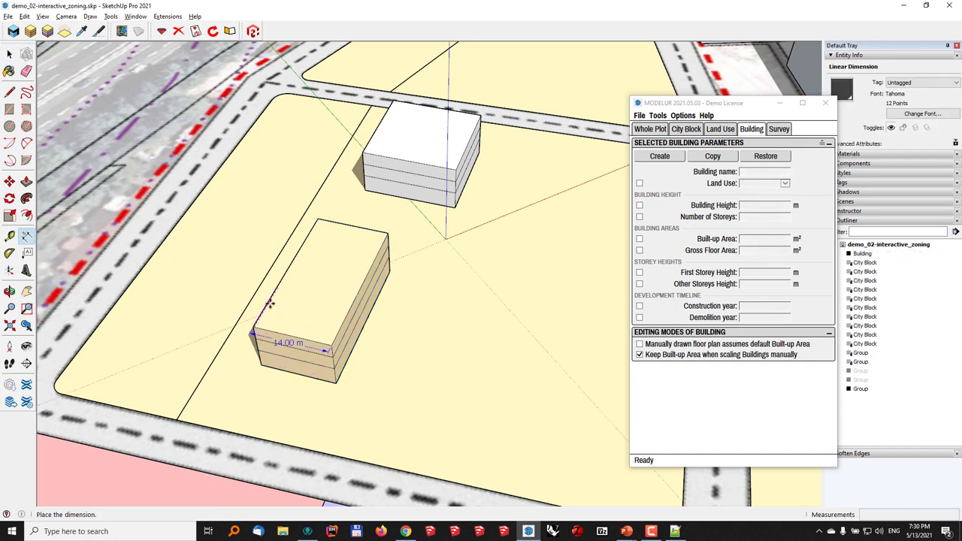
pyautogui.click(317, 220)
pyautogui.click(253, 328)
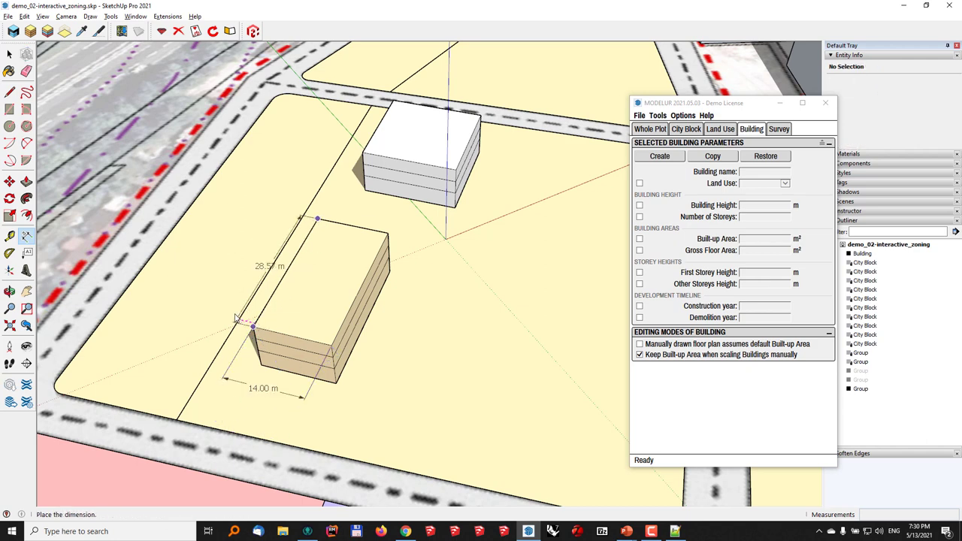
pyautogui.click(210, 314)
pyautogui.press('space')
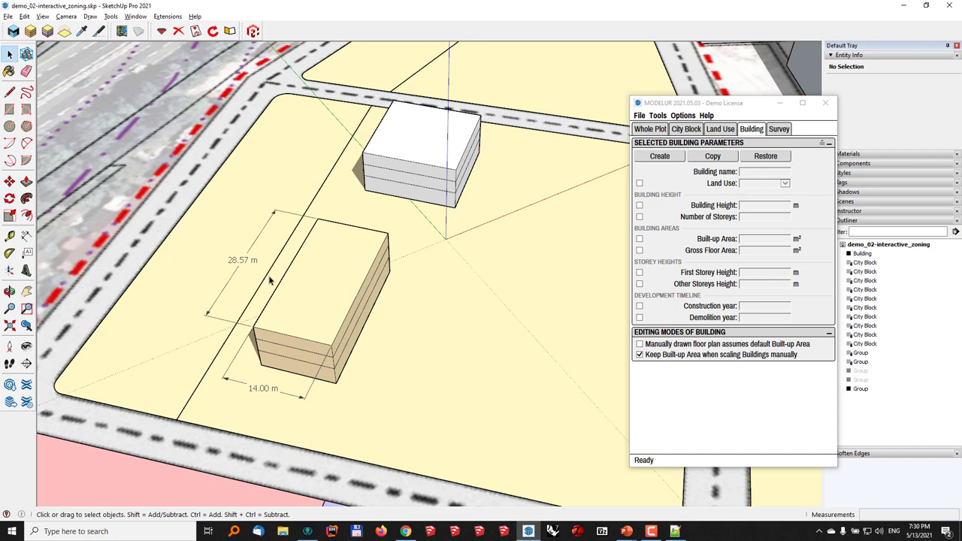
pyautogui.click(401, 160)
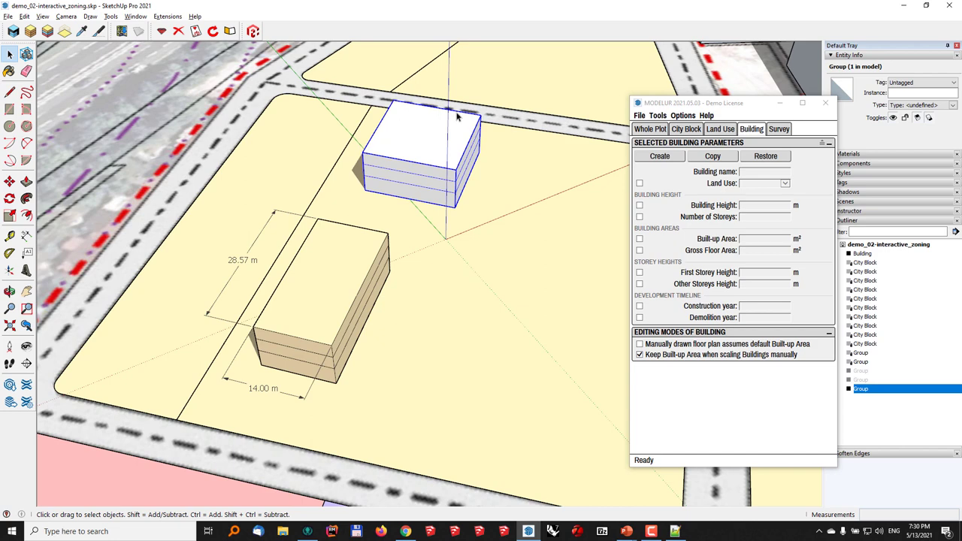
# Scale the white building group narrower along the green axis
pyautogui.press('s')
pyautogui.moveTo(468, 159); pyautogui.dragTo(433, 155)
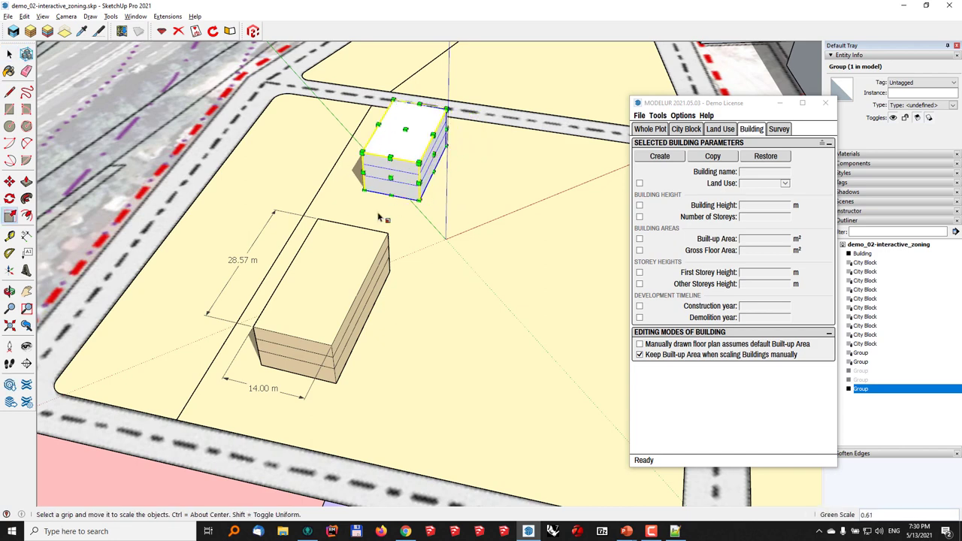
pyautogui.moveTo(362, 184)
pyautogui.mouseDown(button='middle')
pyautogui.moveTo(342, 161)
pyautogui.moveTo(353, 188)
pyautogui.mouseUp(button='middle')
pyautogui.press('s')
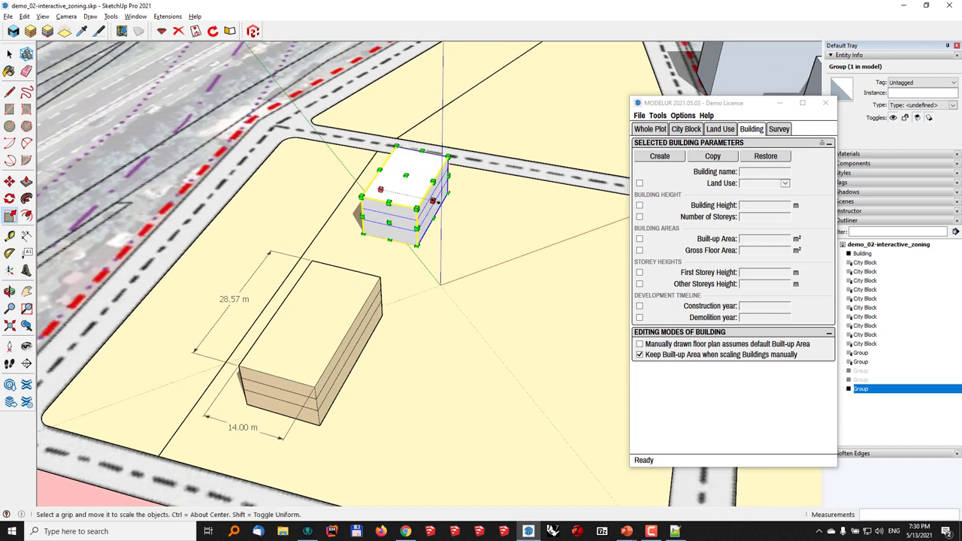
pyautogui.moveTo(433, 201); pyautogui.dragTo(442, 188)
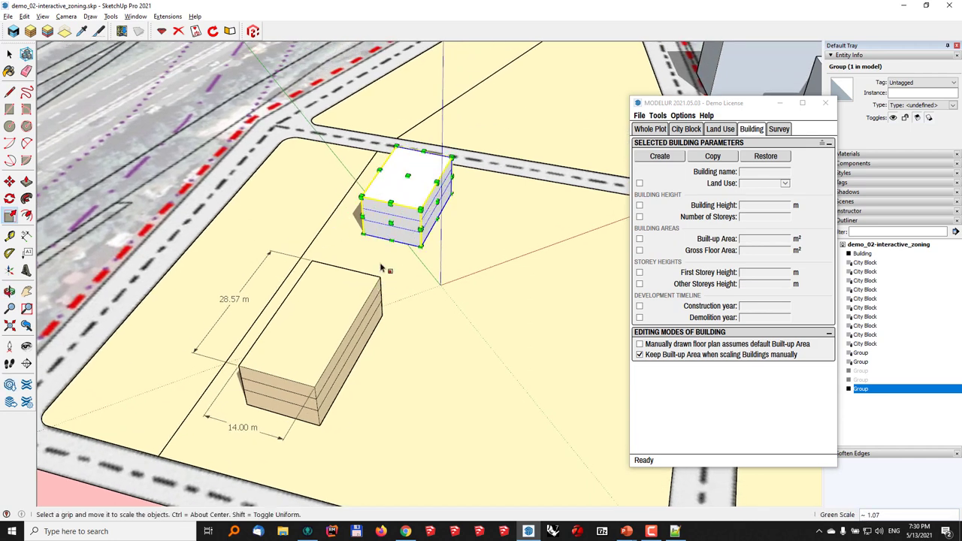
pyautogui.moveTo(380, 188); pyautogui.dragTo(376, 188)
pyautogui.moveTo(390, 227); pyautogui.dragTo(441, 146, button='middle')
pyautogui.press('space')
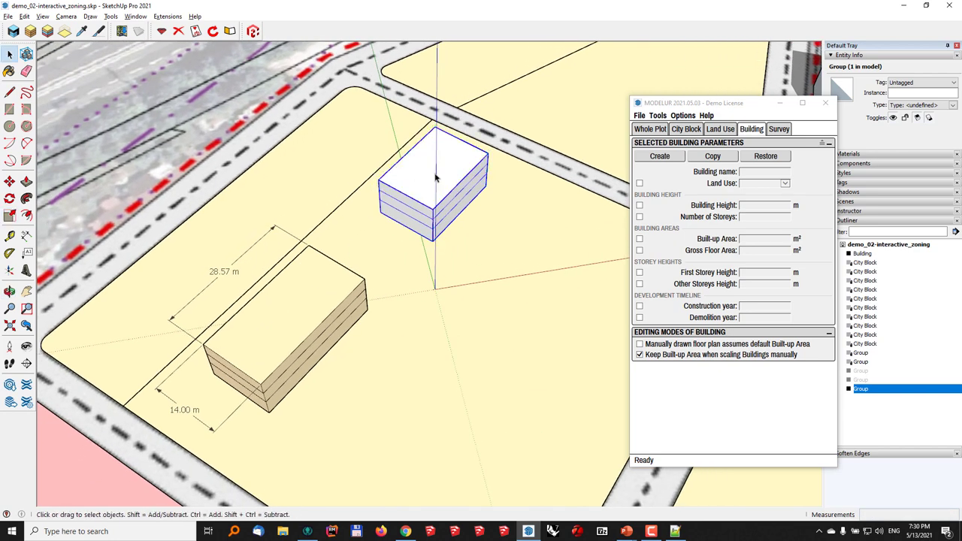
# Inside the white group, confirm its top face area reads 280 m²
pyautogui.doubleClick(435, 177)
pyautogui.click(436, 161)
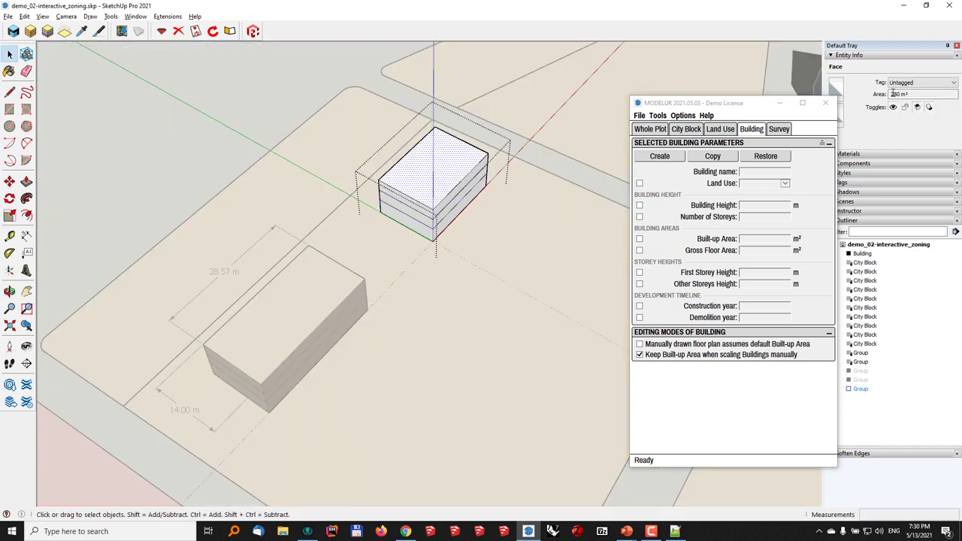
pyautogui.click(913, 94)
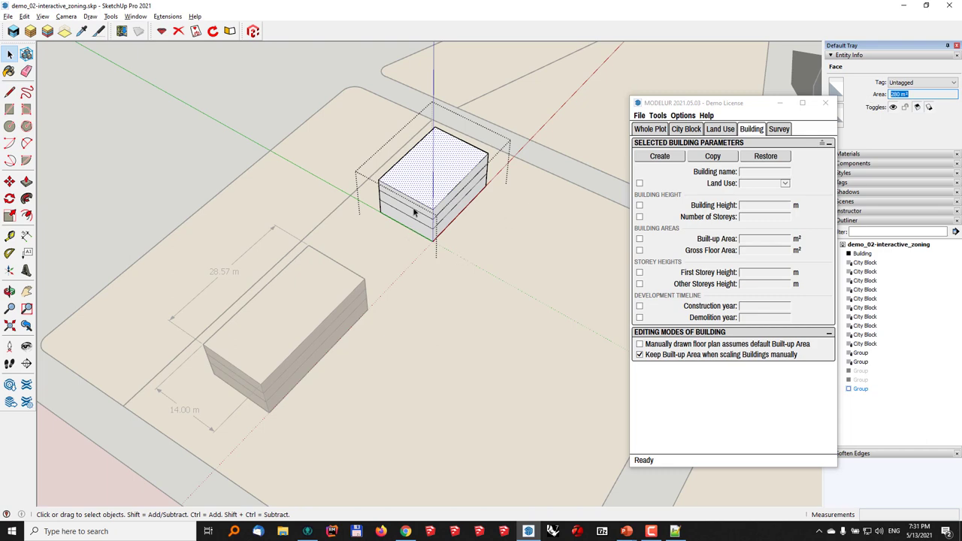
pyautogui.click(530, 153)
pyautogui.click(436, 172)
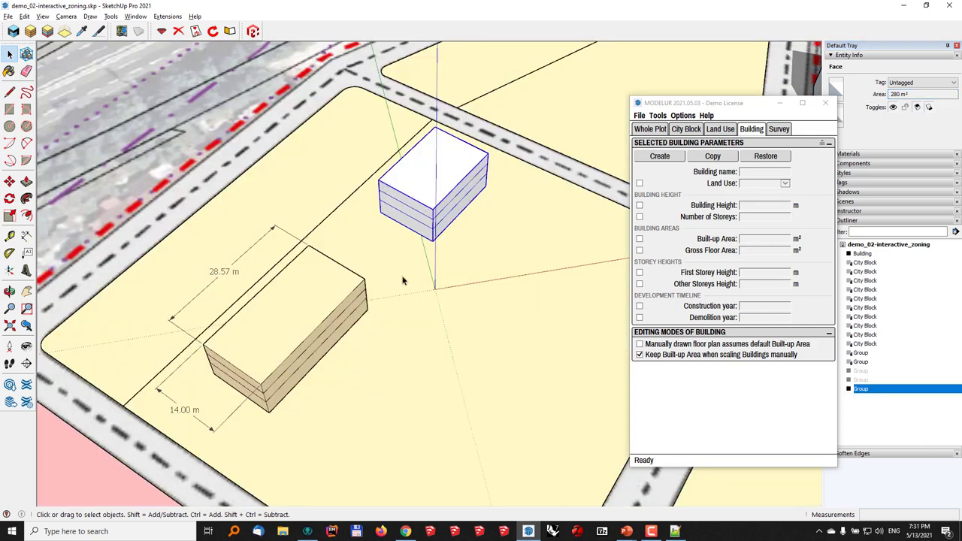
pyautogui.moveTo(435, 171); pyautogui.dragTo(448, 233, button='middle')
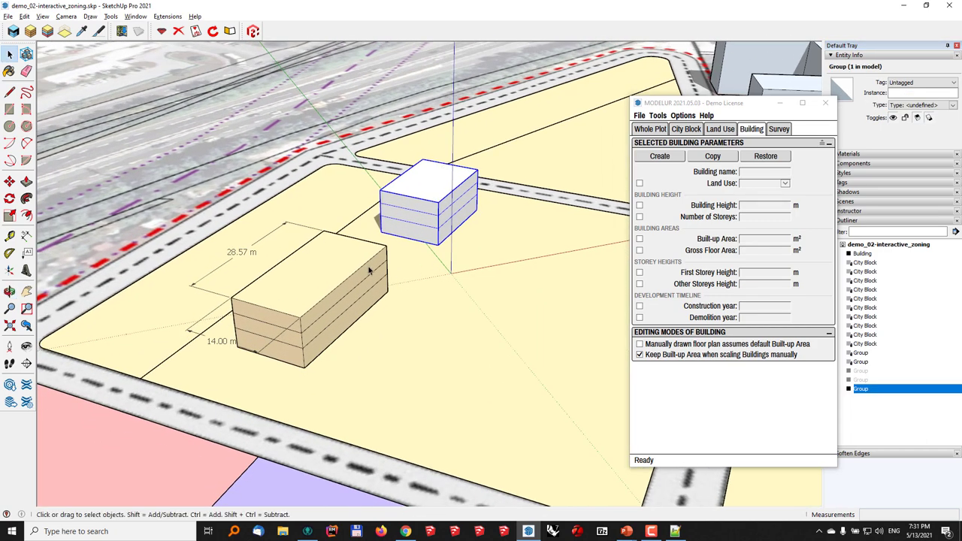
# Check the tan building's parameters: 14.00 × 28.57 m, 400 m² built-up, 1200 m² gross floor area
pyautogui.click(674, 240)
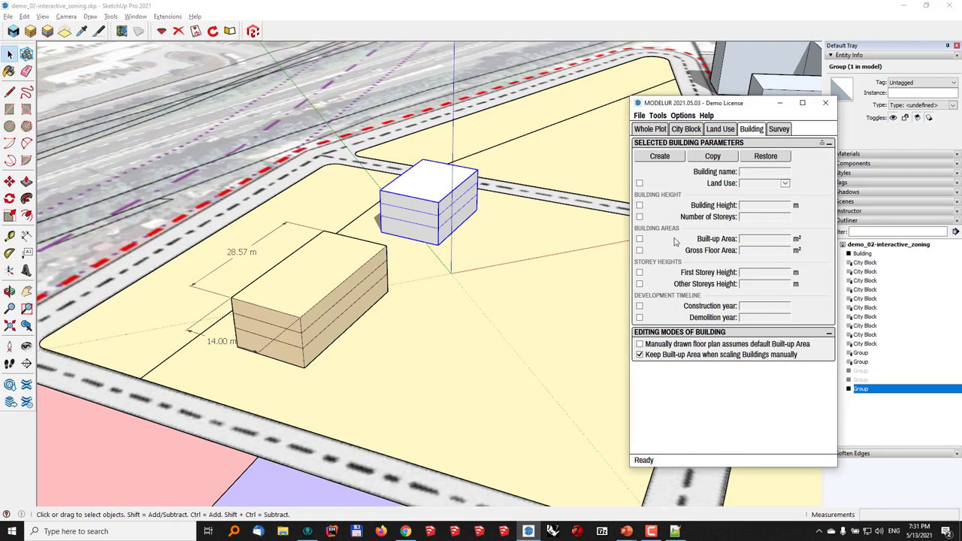
pyautogui.click(352, 297)
pyautogui.moveTo(352, 297)
pyautogui.mouseDown(button='middle')
pyautogui.moveTo(378, 275)
pyautogui.moveTo(454, 303)
pyautogui.moveTo(350, 307)
pyautogui.mouseUp(button='middle')
pyautogui.click(695, 299)
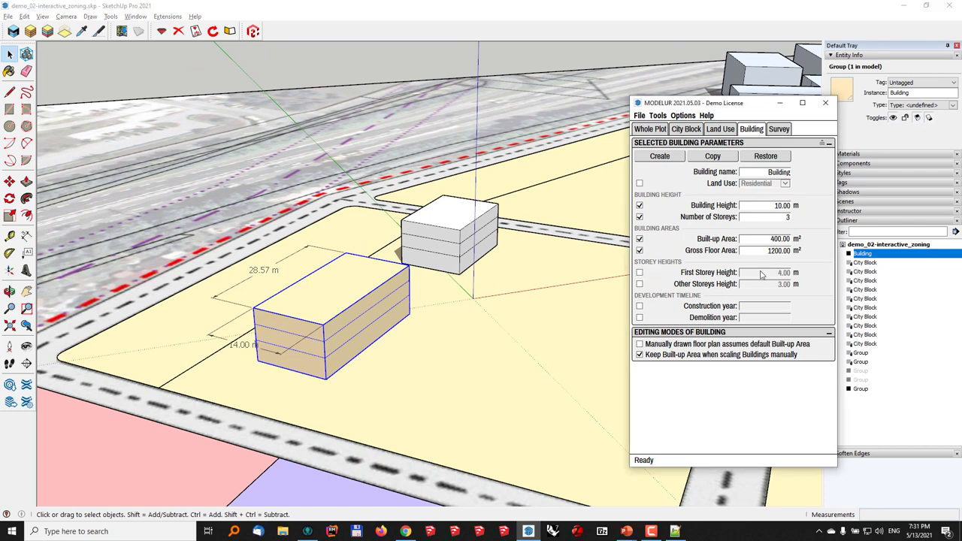
# Give the tan building 2.70 m upper storeys and six storeys in total
pyautogui.click(639, 285)
pyautogui.write('2.7')
pyautogui.press('Return')
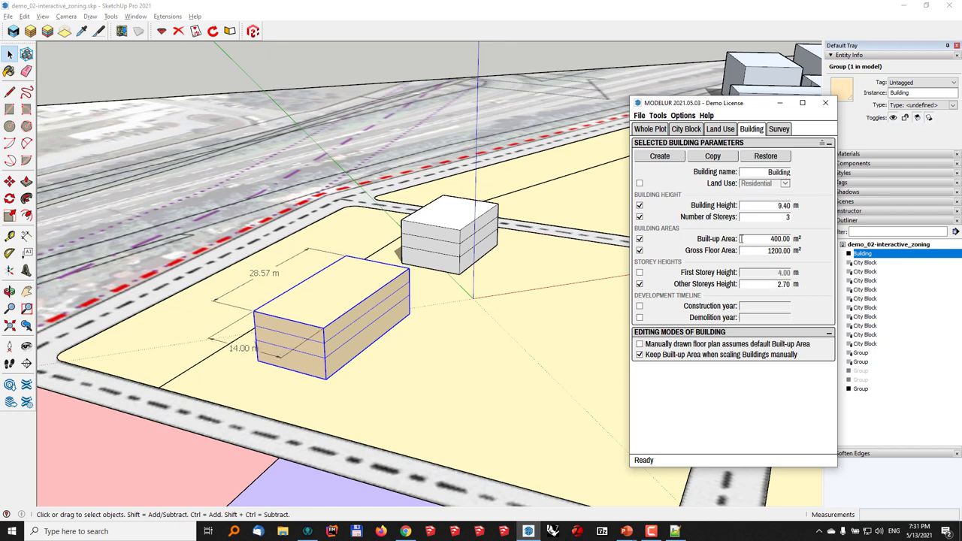
pyautogui.click(772, 217)
pyautogui.write('6')
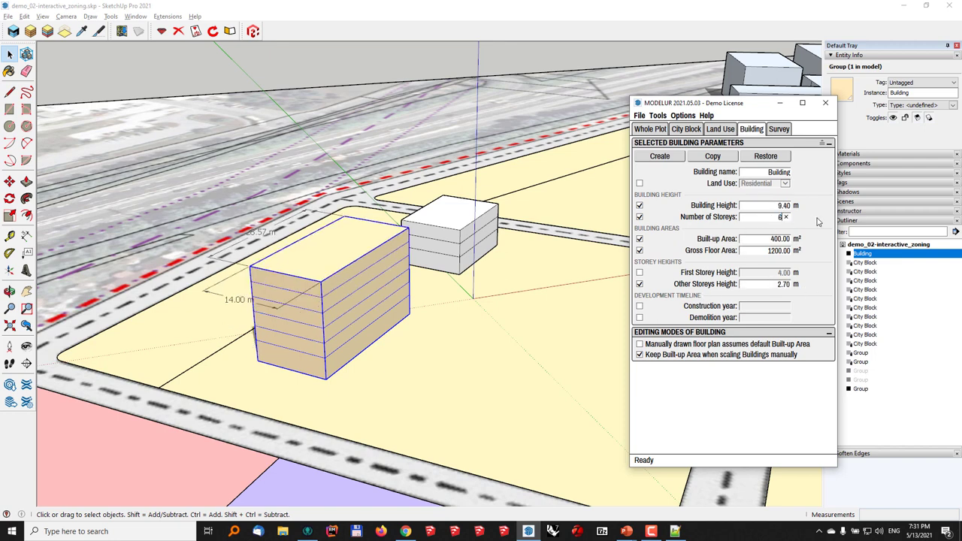
pyautogui.press('Return')
# Dimension one storey of the building, showing its 2.70 m height
pyautogui.click(26, 235)
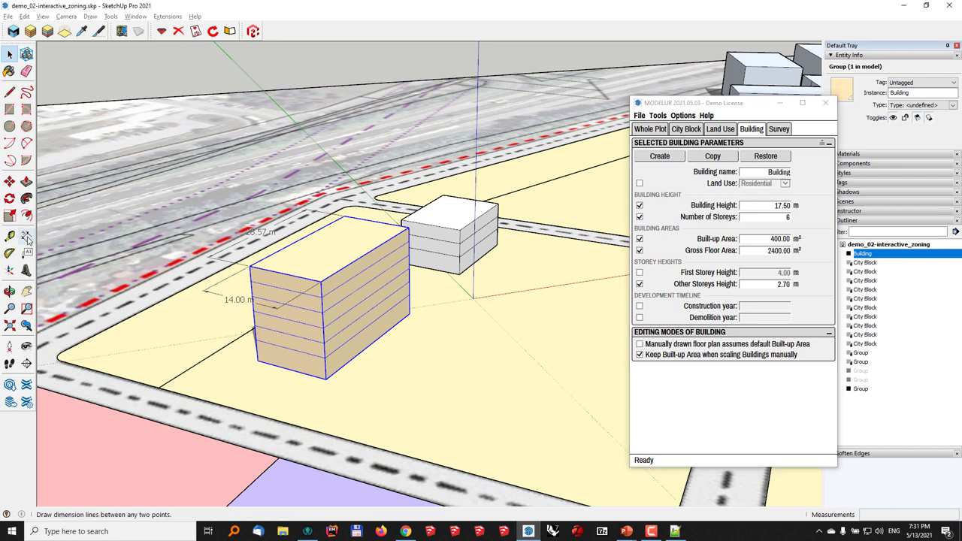
pyautogui.click(321, 314)
pyautogui.click(322, 328)
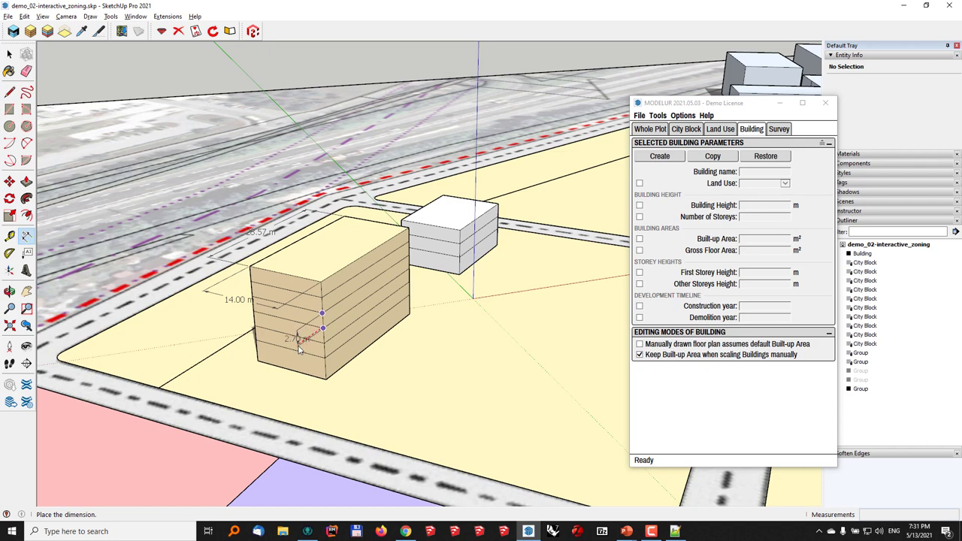
pyautogui.click(279, 366)
pyautogui.press('space')
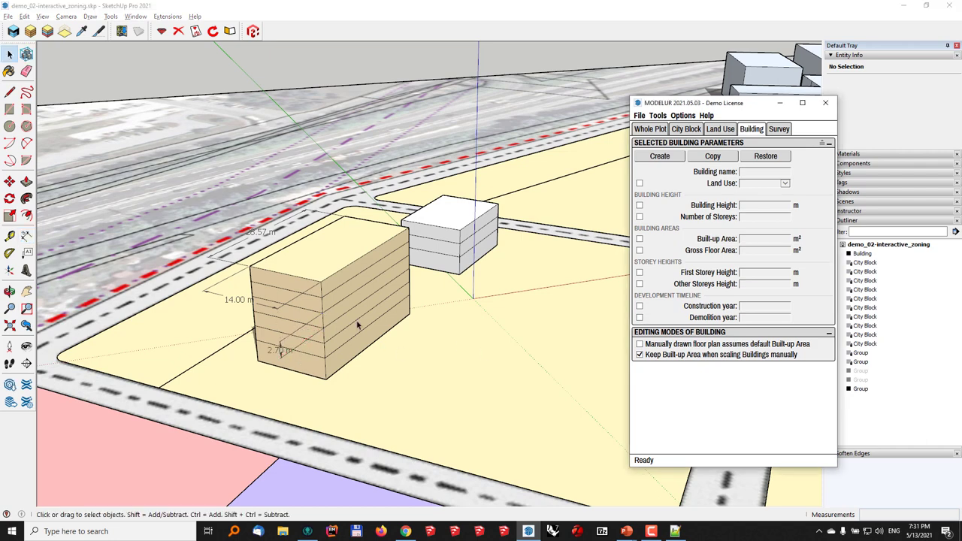
# Change the building's Other Storeys Height to 3.00 m, making it 19 m tall
pyautogui.click(357, 325)
pyautogui.click(774, 284)
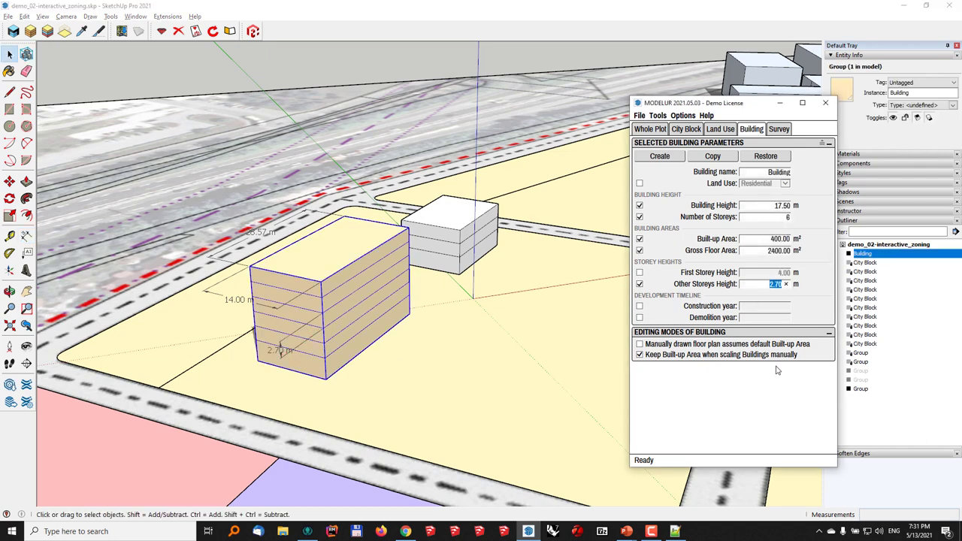
pyautogui.write('3')
pyautogui.press('Return')
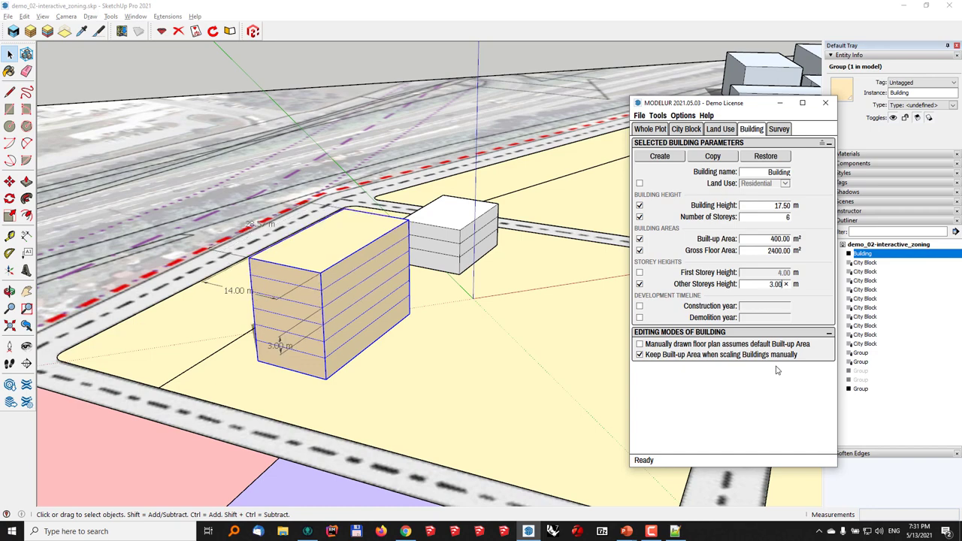
# Clear the building selection and select the white box beside it
pyautogui.moveTo(322, 411); pyautogui.dragTo(260, 399, button='middle')
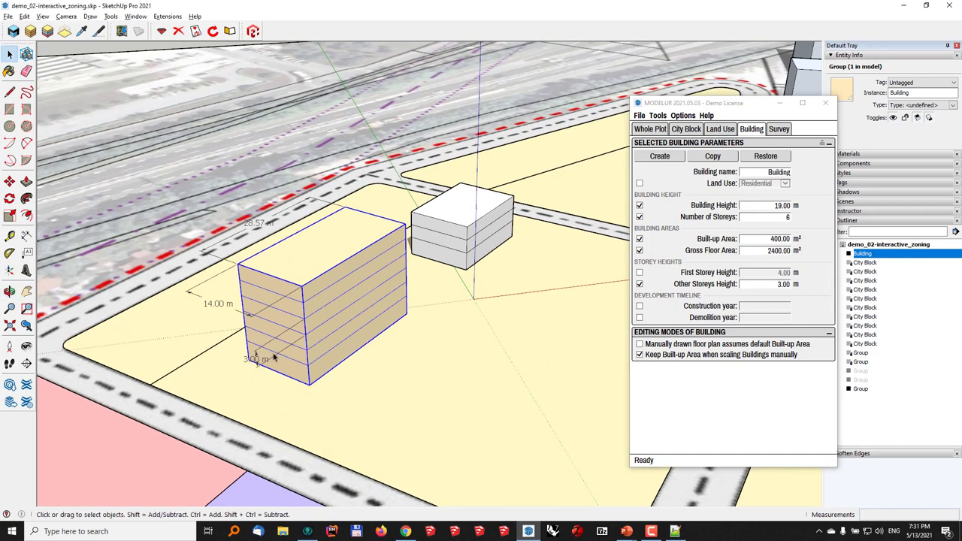
pyautogui.scroll(3, 278, 369)
pyautogui.hotkey('ctrl', 't')
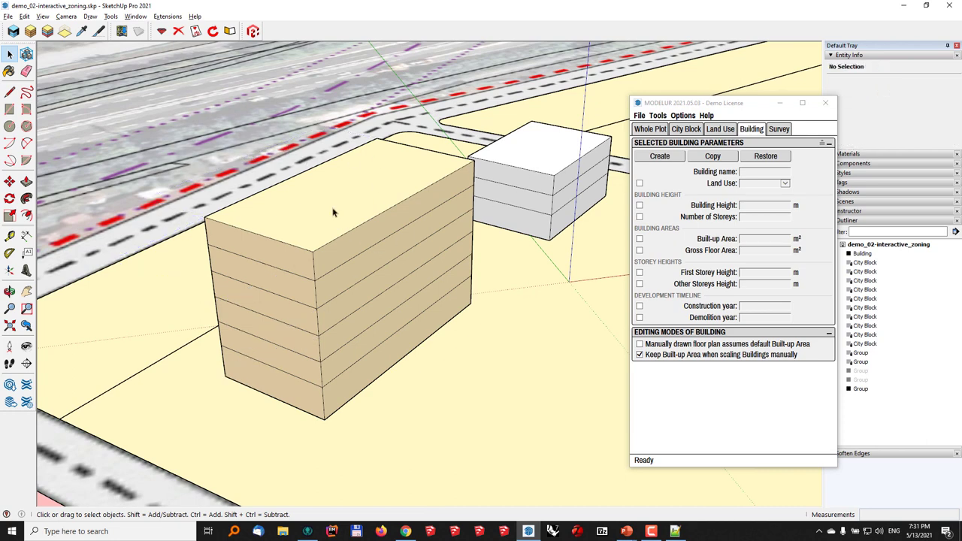
pyautogui.click(529, 203)
# Orbit and zoom around the plot, keeping the white box selected
pyautogui.moveTo(530, 225); pyautogui.dragTo(475, 222, button='middle')
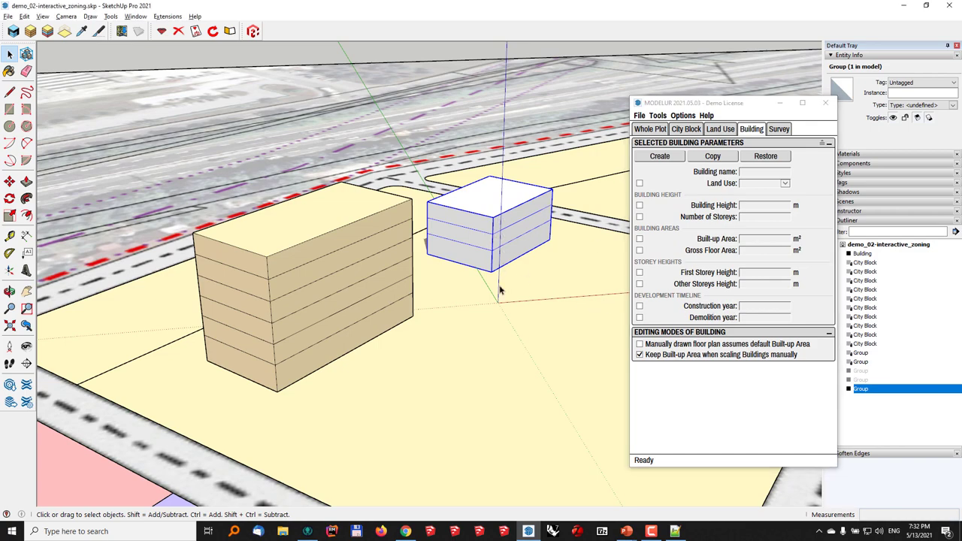
pyautogui.scroll(-6, 500, 282)
# Delete the white box and select the tan building
pyautogui.press('Delete')
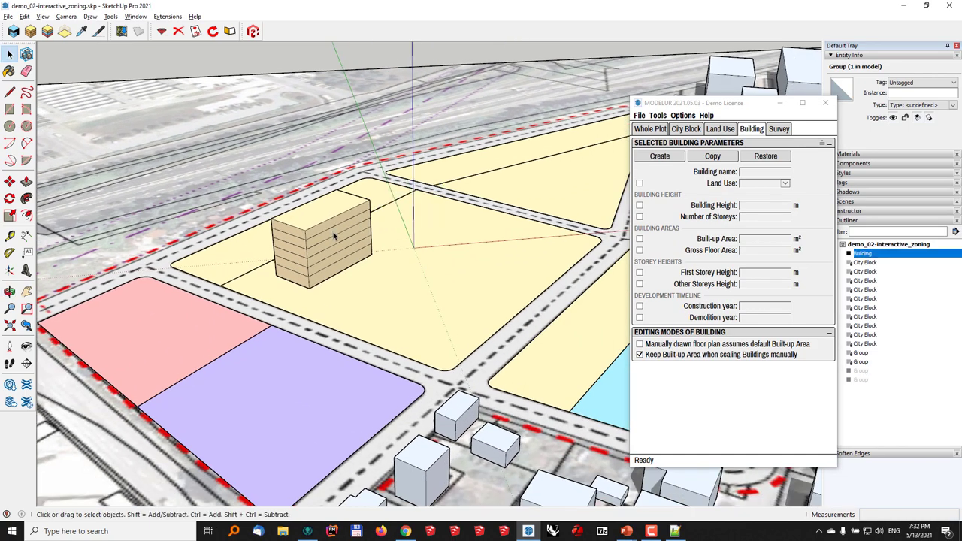
pyautogui.click(333, 236)
pyautogui.moveTo(333, 236); pyautogui.dragTo(400, 314, button='middle')
# Move the tan building onto the pink plot, where it takes Service land use
pyautogui.press('m')
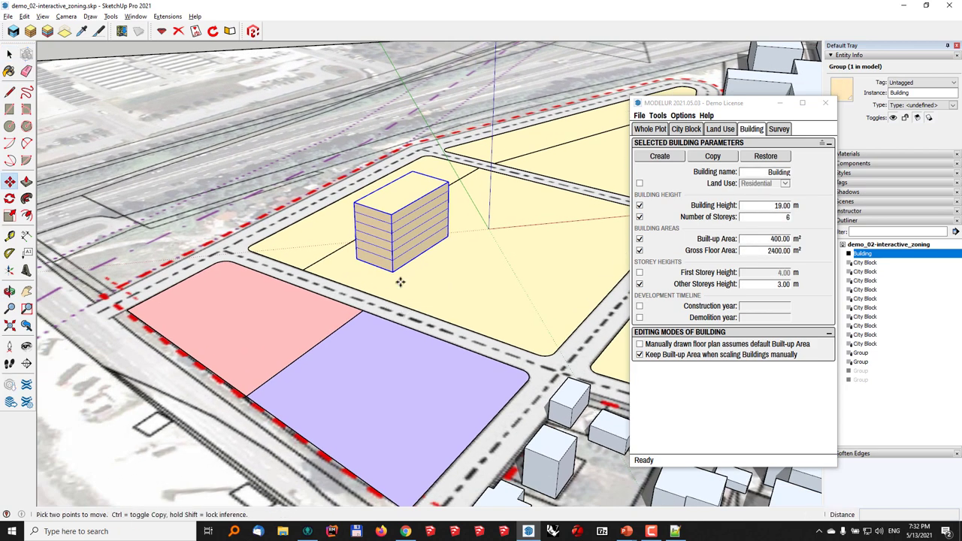
pyautogui.click(396, 279)
pyautogui.press('Escape')
pyautogui.click(388, 289)
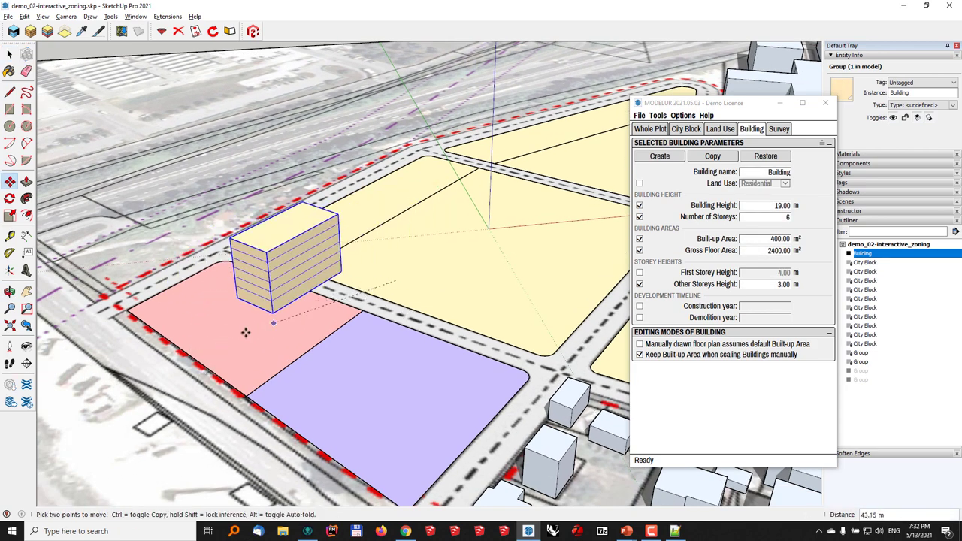
pyautogui.click(197, 344)
pyautogui.press('space')
pyautogui.moveTo(351, 380); pyautogui.dragTo(333, 244, button='middle')
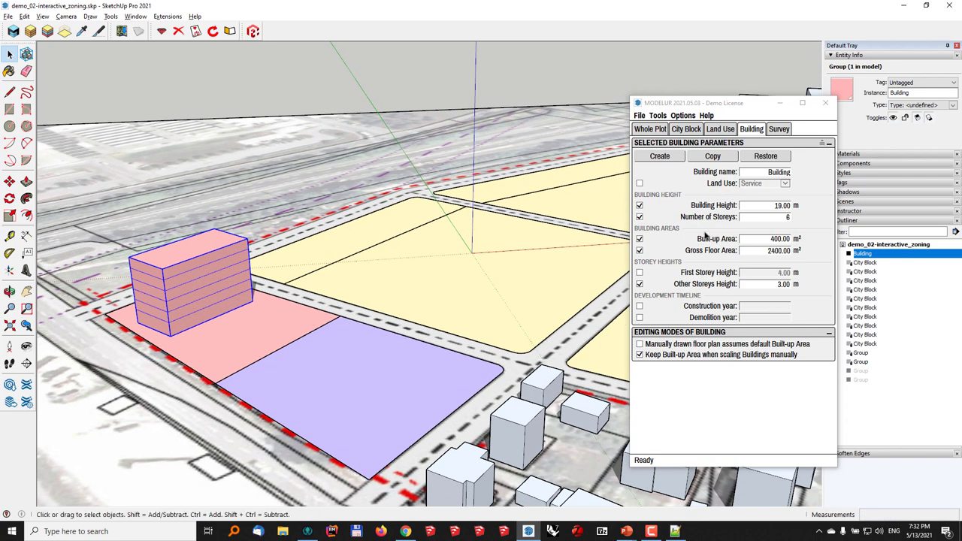
# Rearrange the Default Tray so the Tags panel is open and widened
pyautogui.moveTo(727, 104); pyautogui.dragTo(723, 303)
pyautogui.click(300, 75)
pyautogui.click(135, 16)
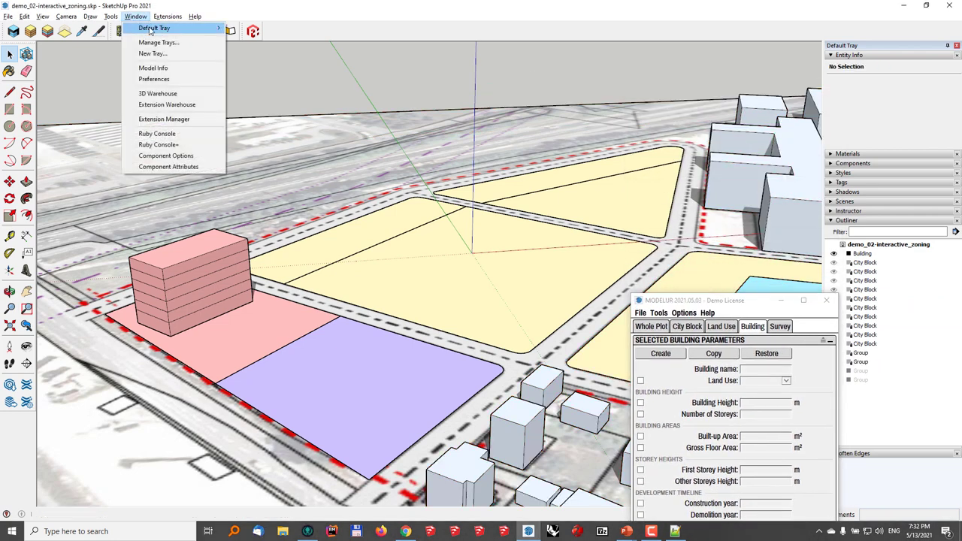
pyautogui.click(831, 221)
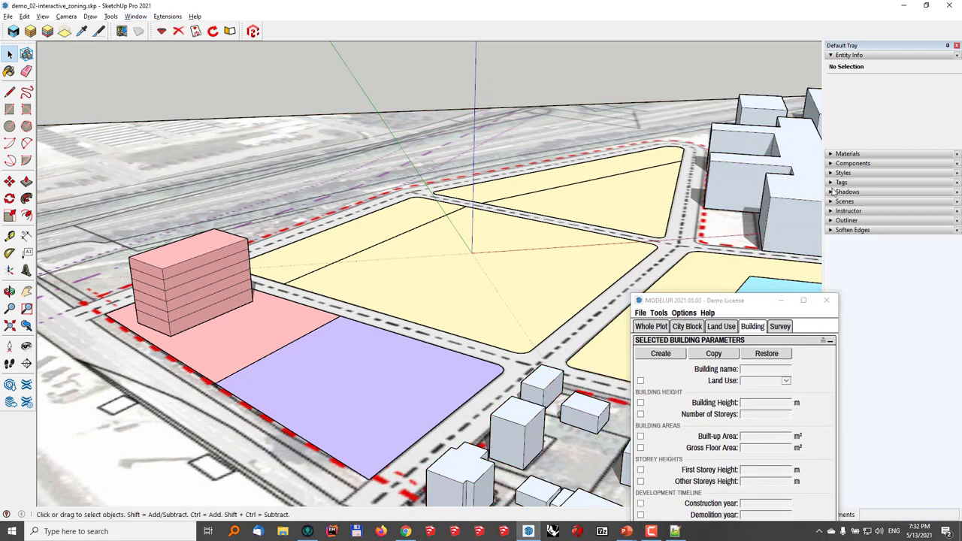
pyautogui.click(834, 182)
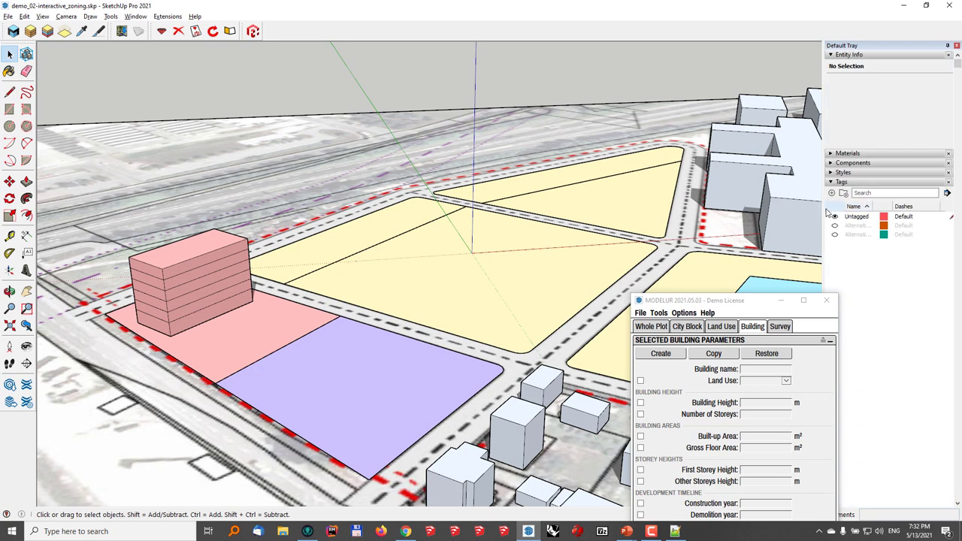
pyautogui.moveTo(822, 213); pyautogui.dragTo(774, 218)
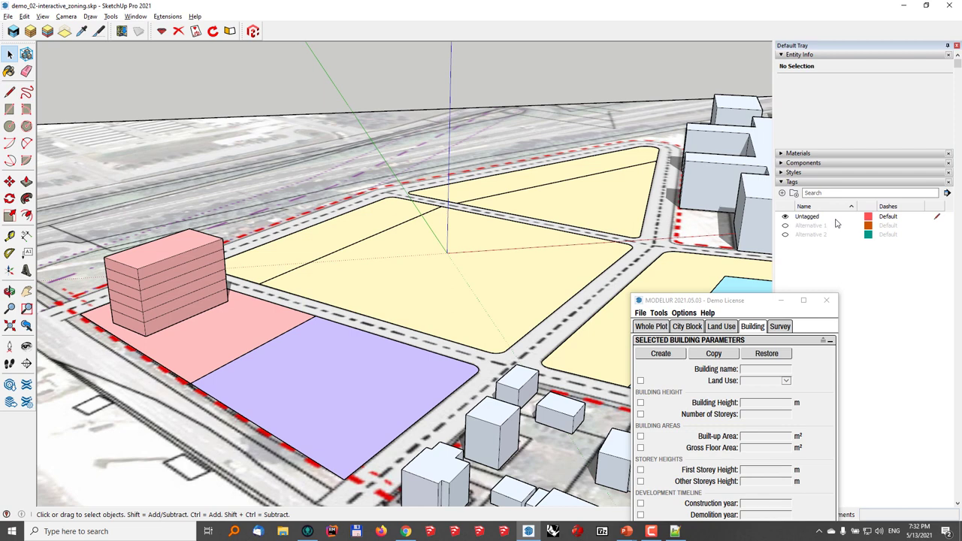
# Make Alternative 1 the active tag and explode the plot groups to reveal its buildings
pyautogui.click(936, 226)
pyautogui.click(463, 288)
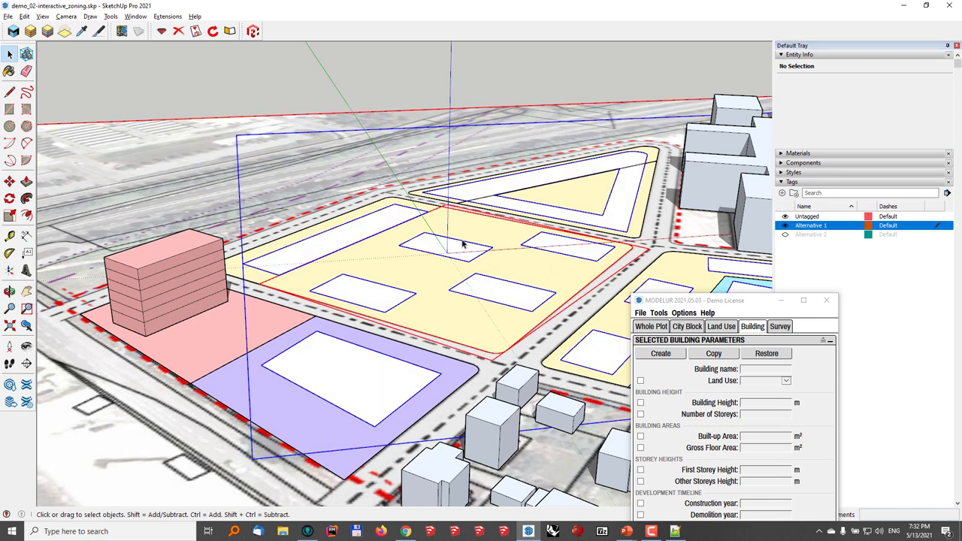
pyautogui.rightClick(464, 255)
pyautogui.click(496, 306)
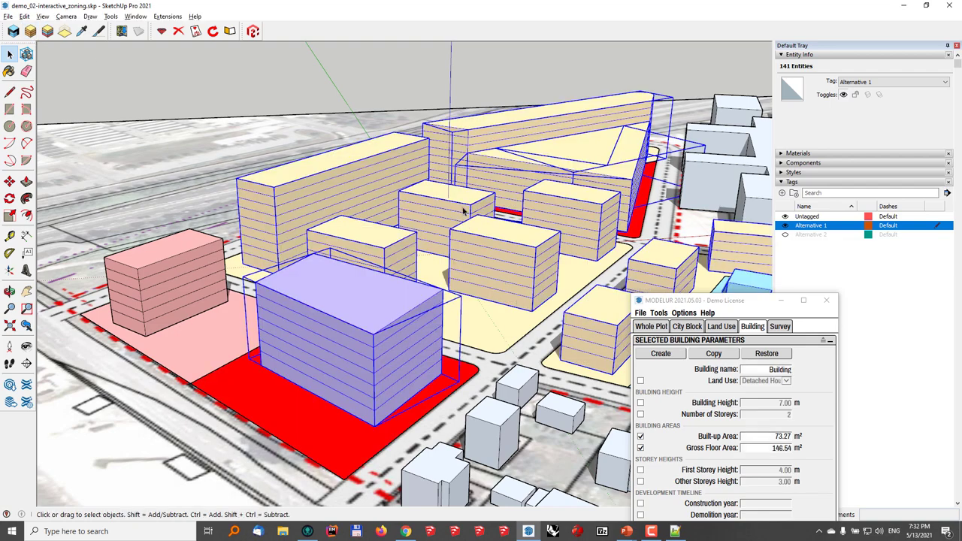
pyautogui.click(580, 142)
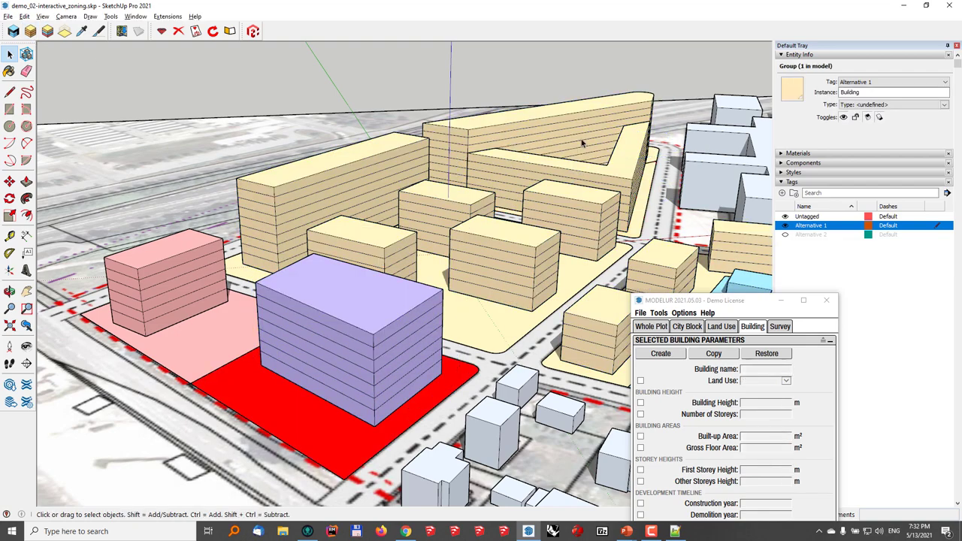
pyautogui.moveTo(583, 144); pyautogui.dragTo(372, 240, button='middle')
# Select the purple building and show its City Block parameters, with maximum FAR 2.00 flagged
pyautogui.scroll(-3, 426, 245)
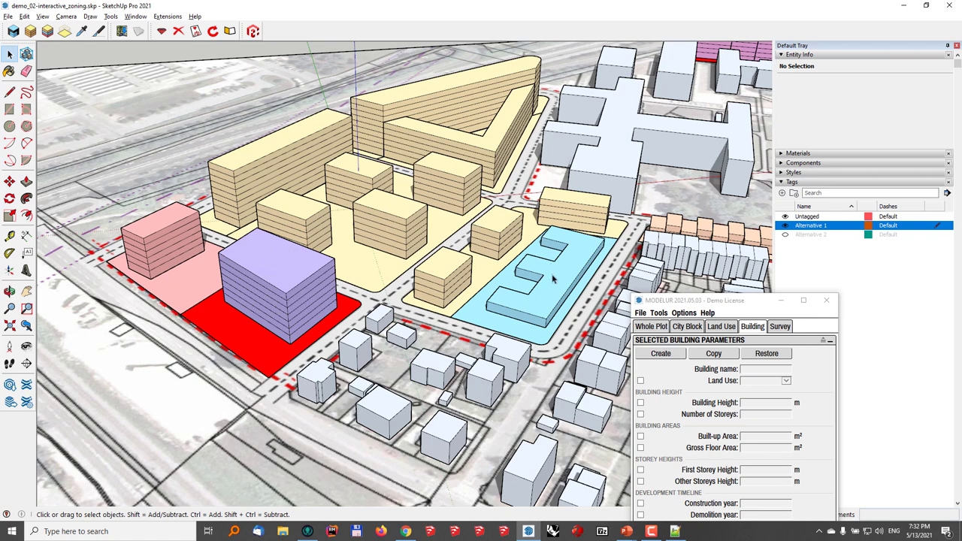
pyautogui.moveTo(342, 283); pyautogui.dragTo(385, 237, button='middle')
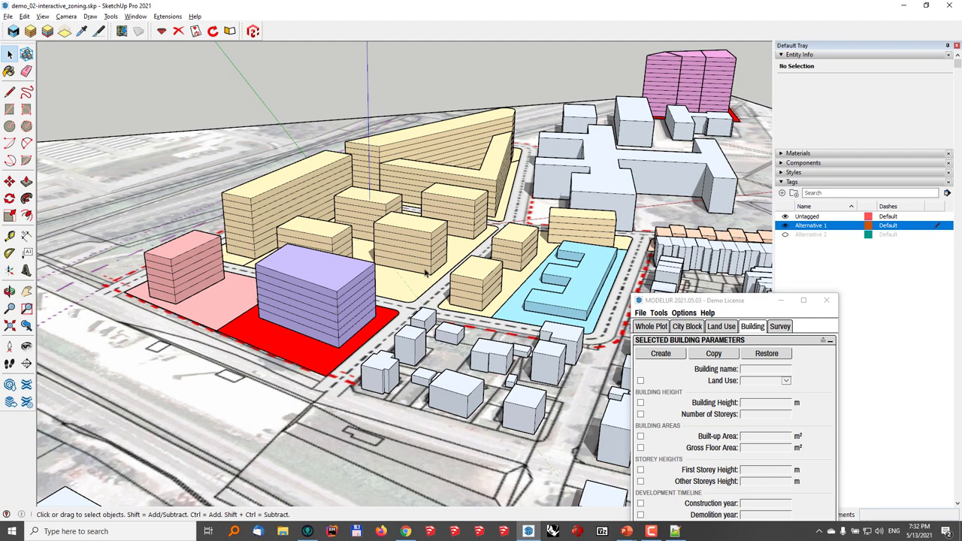
pyautogui.click(311, 300)
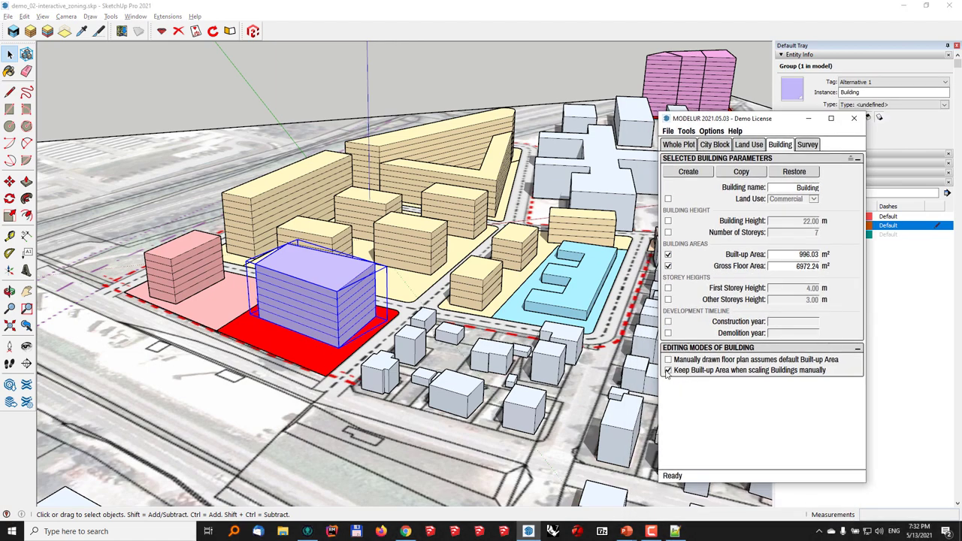
pyautogui.click(712, 146)
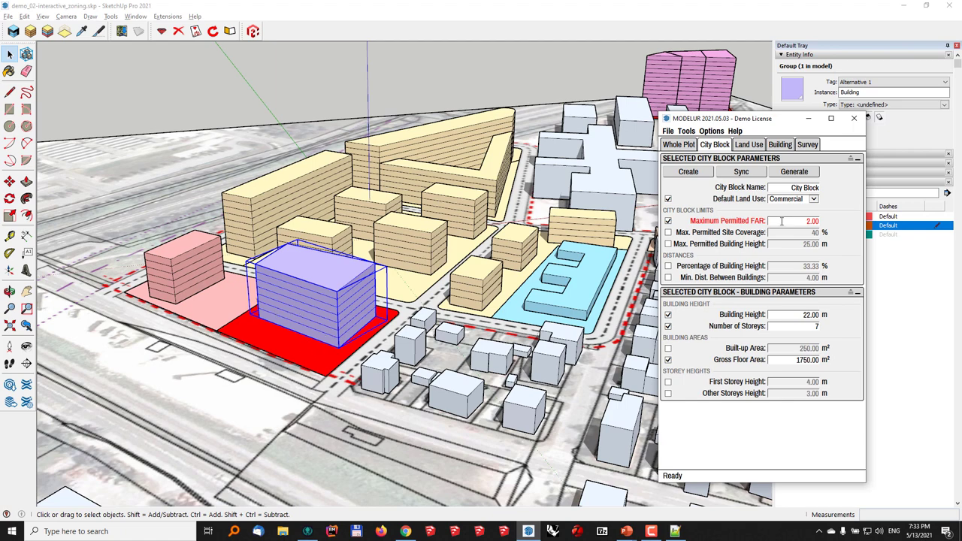
# Scale the purple building along green to 0.81 of its width
pyautogui.click(287, 312)
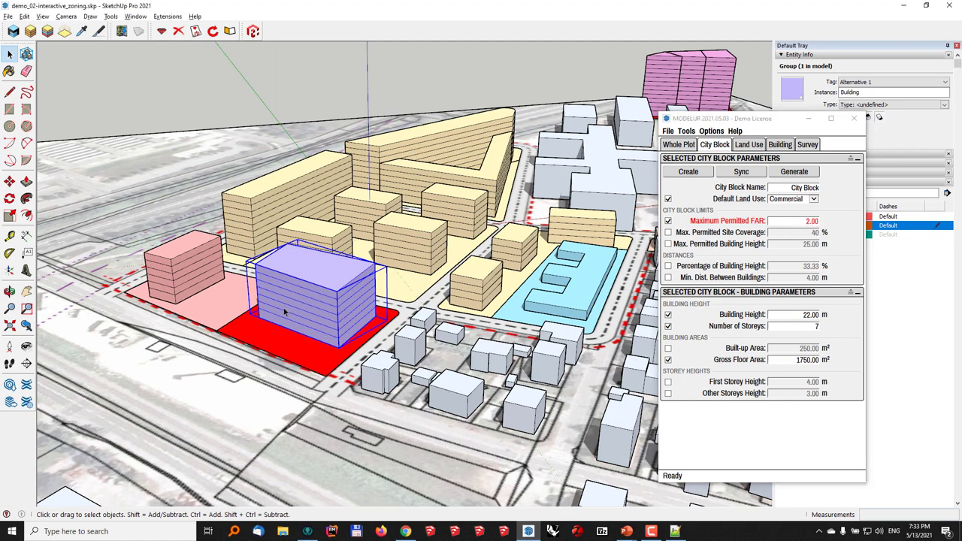
pyautogui.press('s')
pyautogui.moveTo(290, 305); pyautogui.dragTo(308, 294)
pyautogui.press('space')
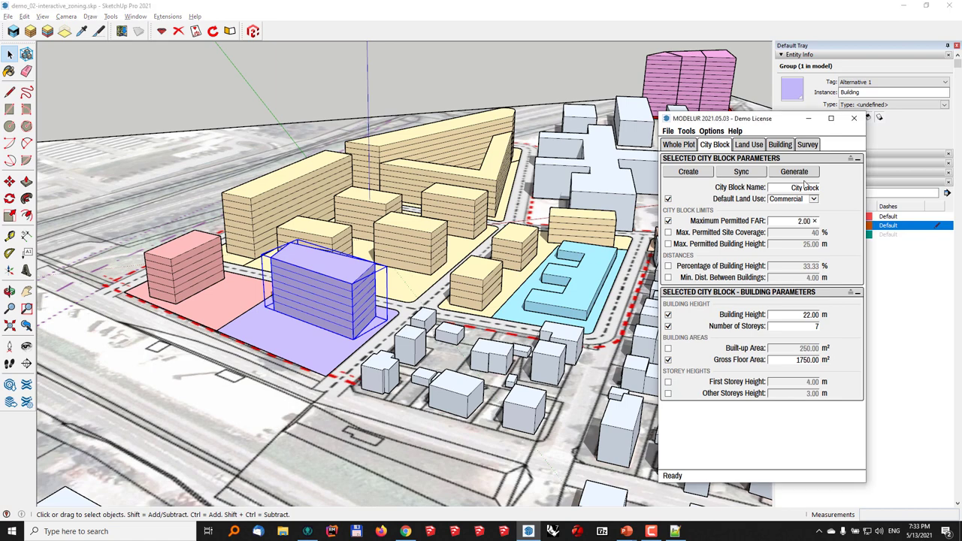
# Turn on the Basic City Block Survey, reporting FAR 1.86 and 26.53% coverage
pyautogui.click(807, 145)
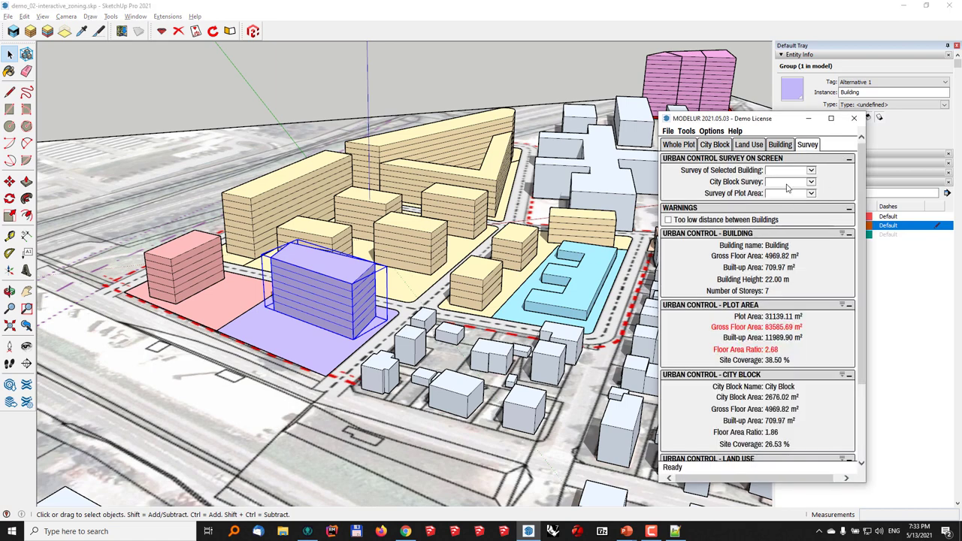
pyautogui.click(789, 182)
pyautogui.click(785, 194)
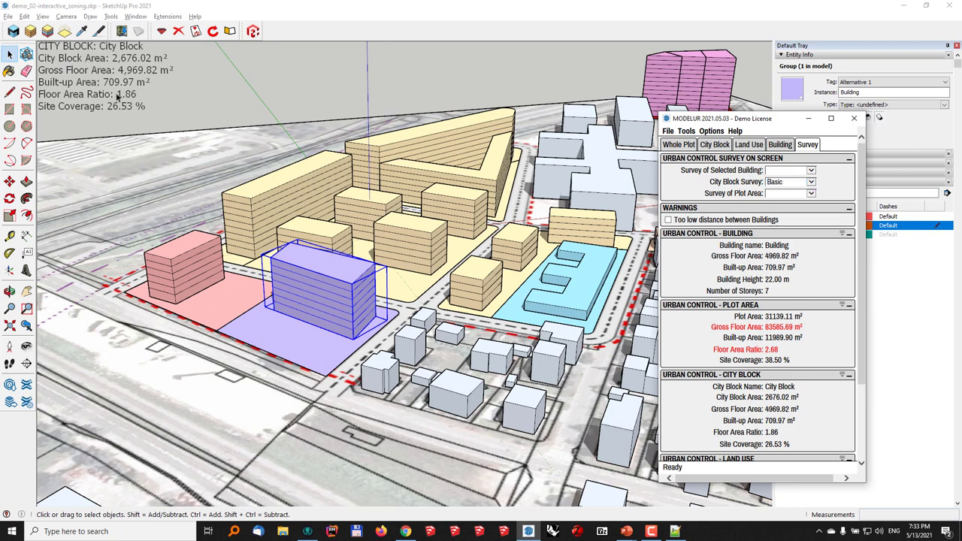
pyautogui.click(780, 145)
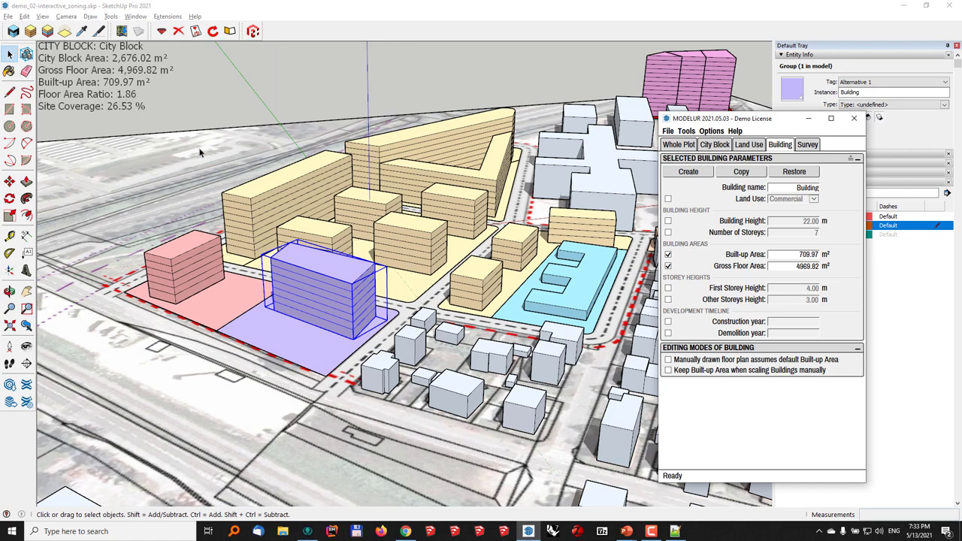
# Adjust the purple building's Built-up Area through 740, 750 and 756 to 760 m²
pyautogui.click(798, 255)
pyautogui.write('740')
pyautogui.press('Return')
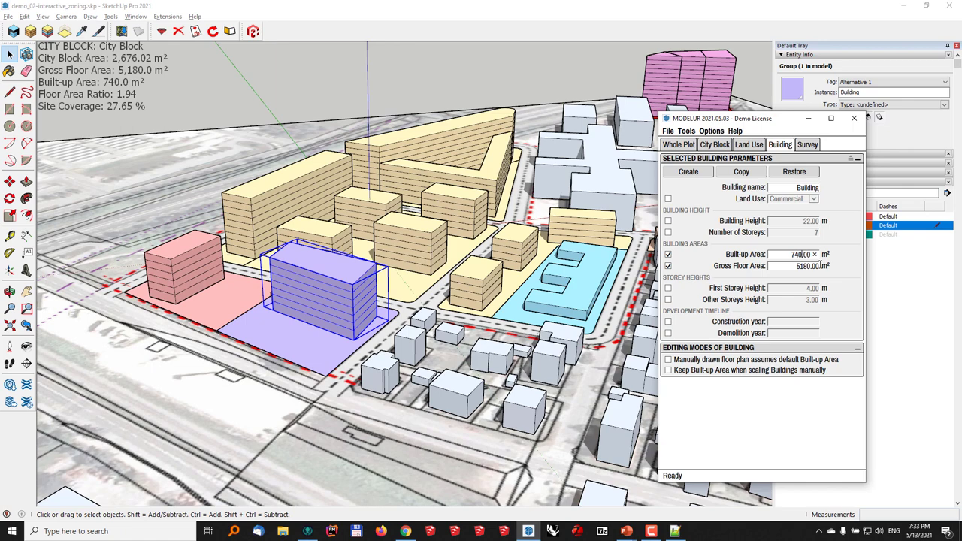
pyautogui.write('5')
pyautogui.press('Return')
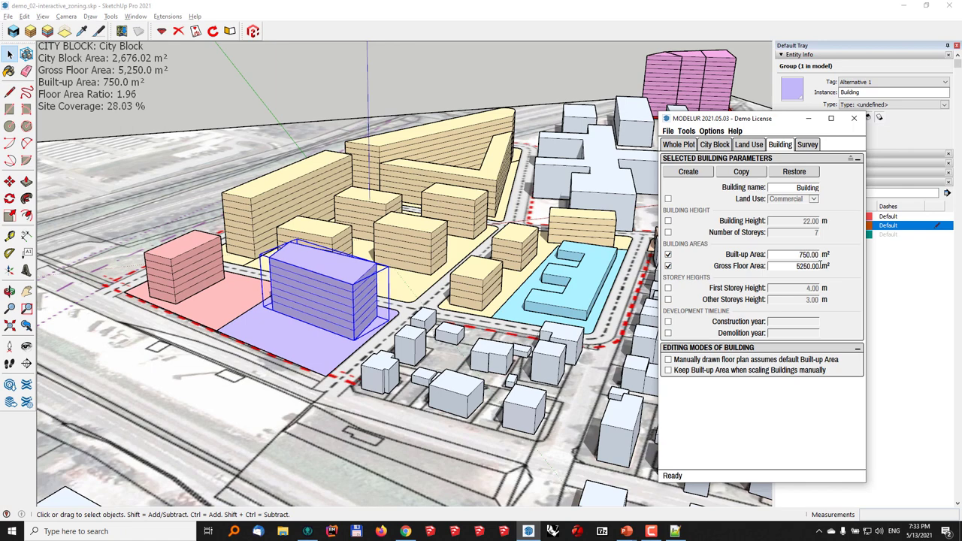
pyautogui.click(804, 256)
pyautogui.write('6')
pyautogui.press('Return')
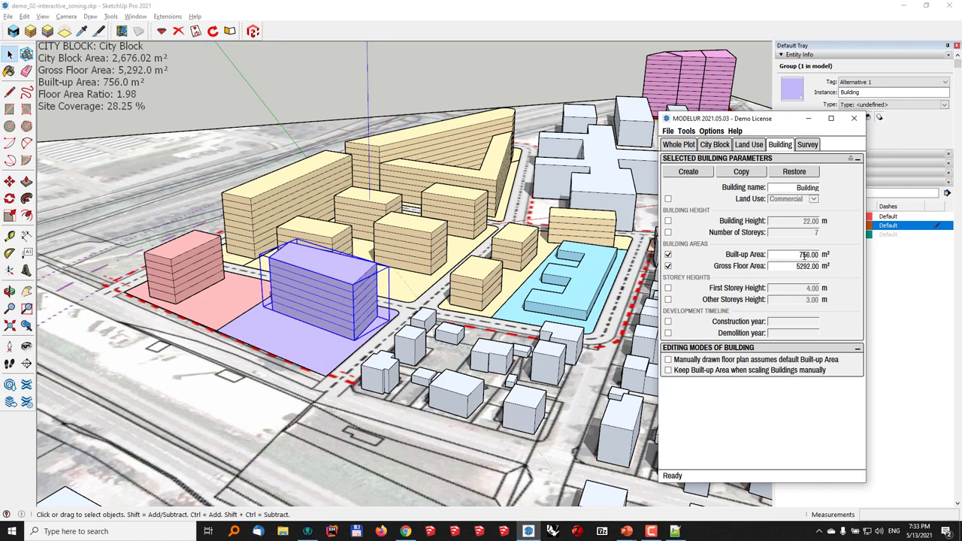
pyautogui.press('BackSpace')
pyautogui.press('Return')
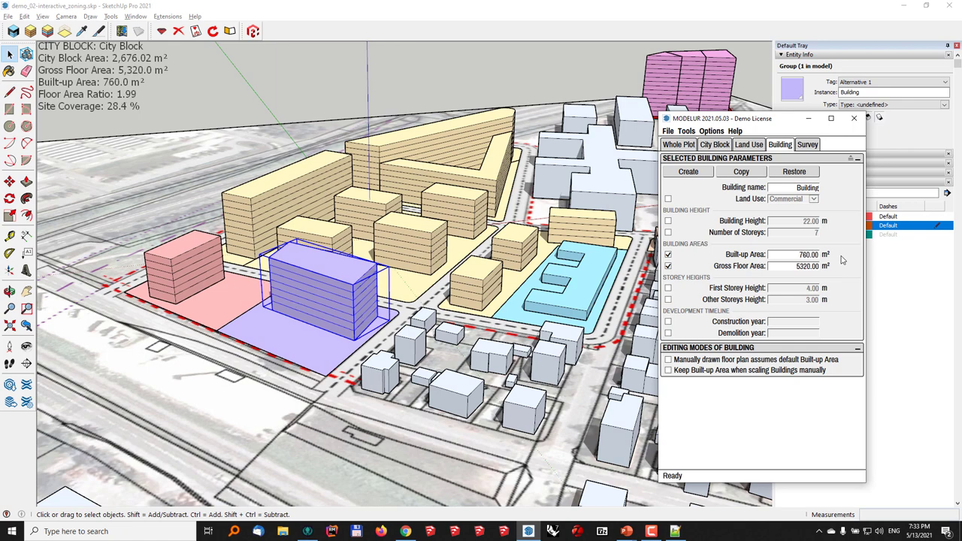
# Set Built-up Area to 763 m², try 770, then undo back to 763 m²
pyautogui.click(803, 254)
pyautogui.press('Return')
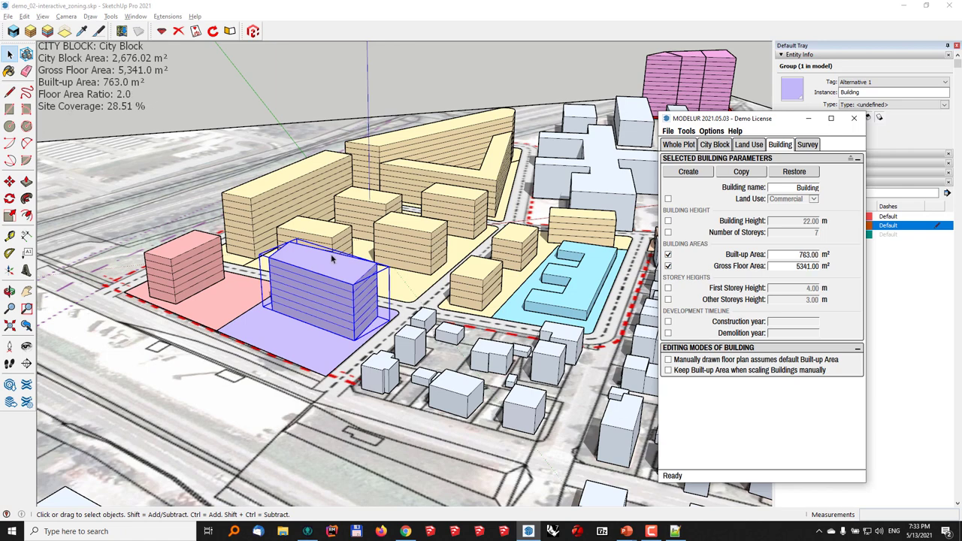
pyautogui.doubleClick(798, 254)
pyautogui.write('770')
pyautogui.press('Return')
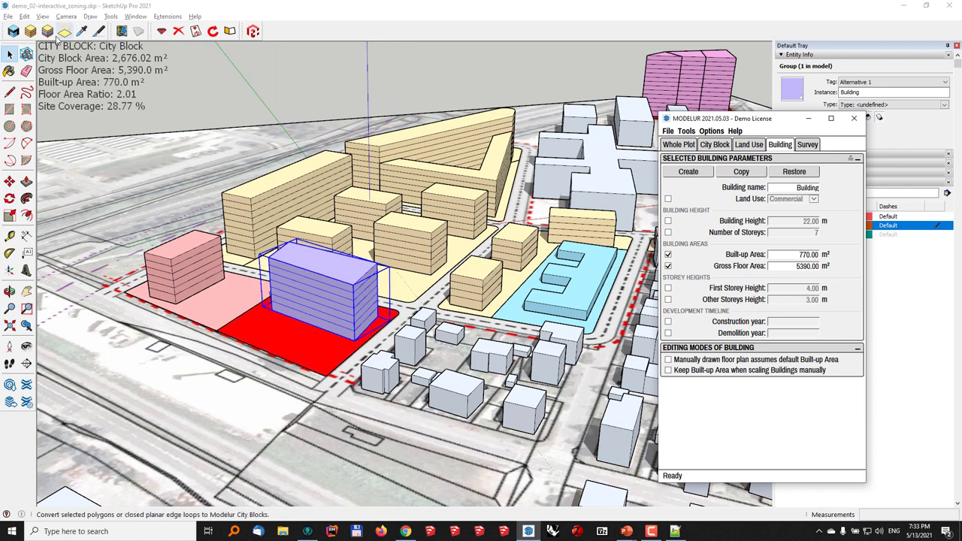
pyautogui.click(25, 16)
pyautogui.click(34, 29)
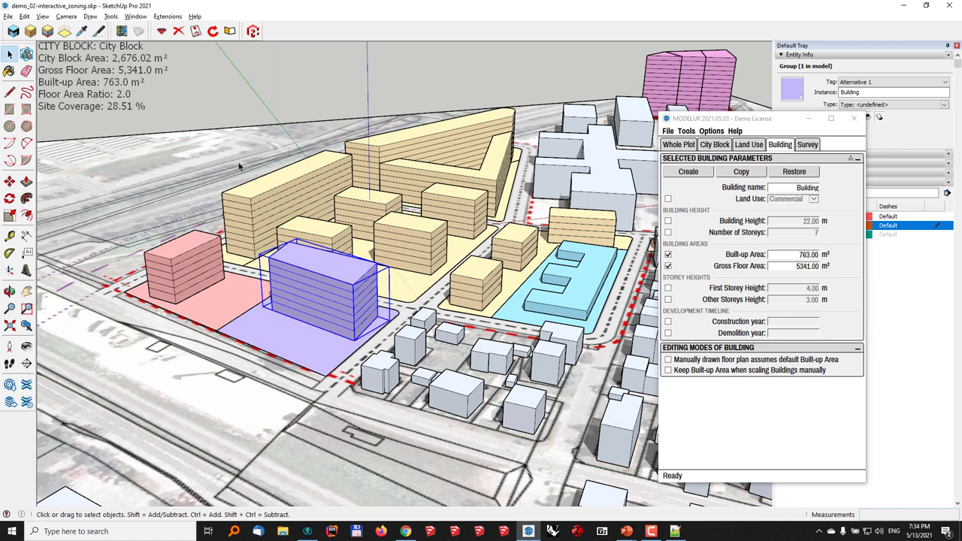
# Give the two small yellow central-block buildings construction year 2025
pyautogui.moveTo(239, 166); pyautogui.dragTo(286, 180, button='middle')
pyautogui.click(690, 375)
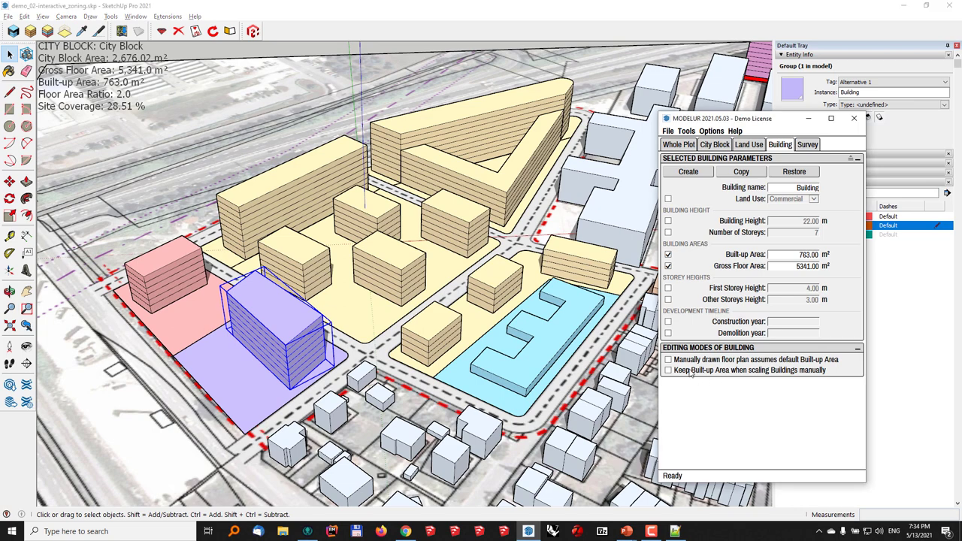
pyautogui.click(401, 272)
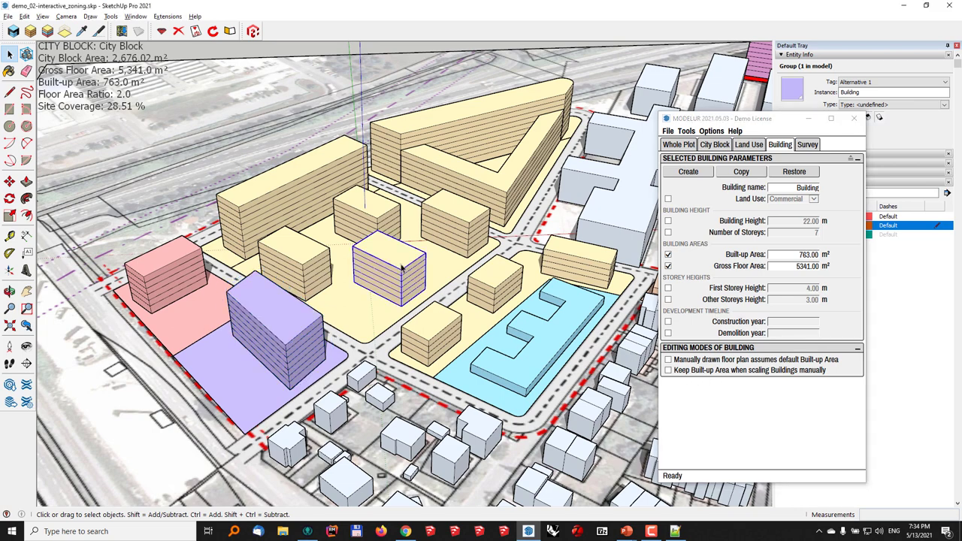
pyautogui.keyDown('shift'); pyautogui.click(457, 224); pyautogui.keyUp('shift')
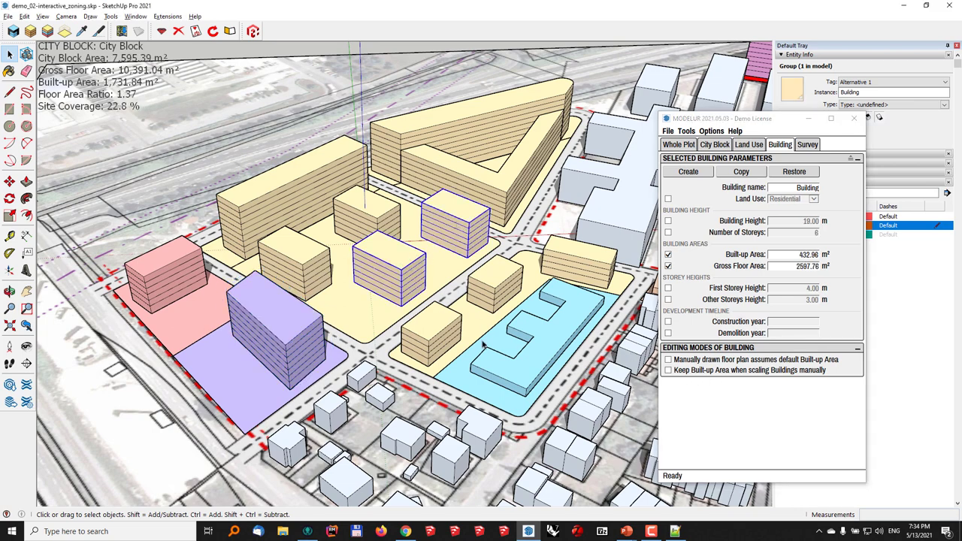
pyautogui.click(668, 323)
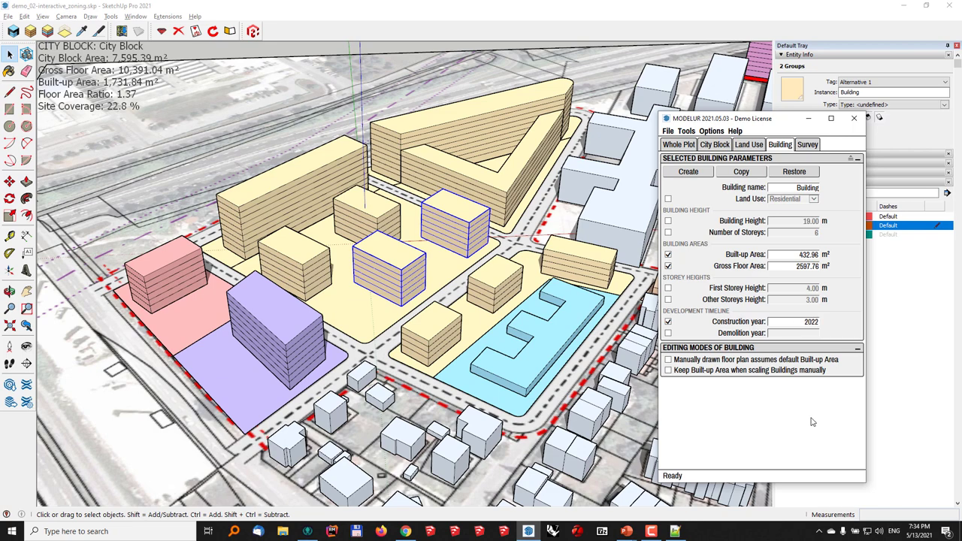
pyautogui.click(382, 211)
pyautogui.keyDown('ctrl'); pyautogui.click(282, 271); pyautogui.keyUp('ctrl')
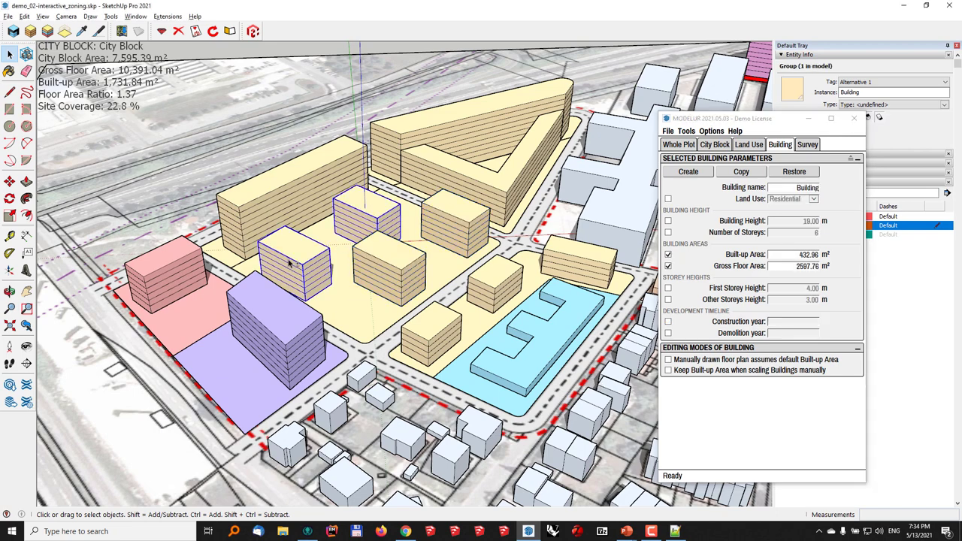
pyautogui.click(669, 323)
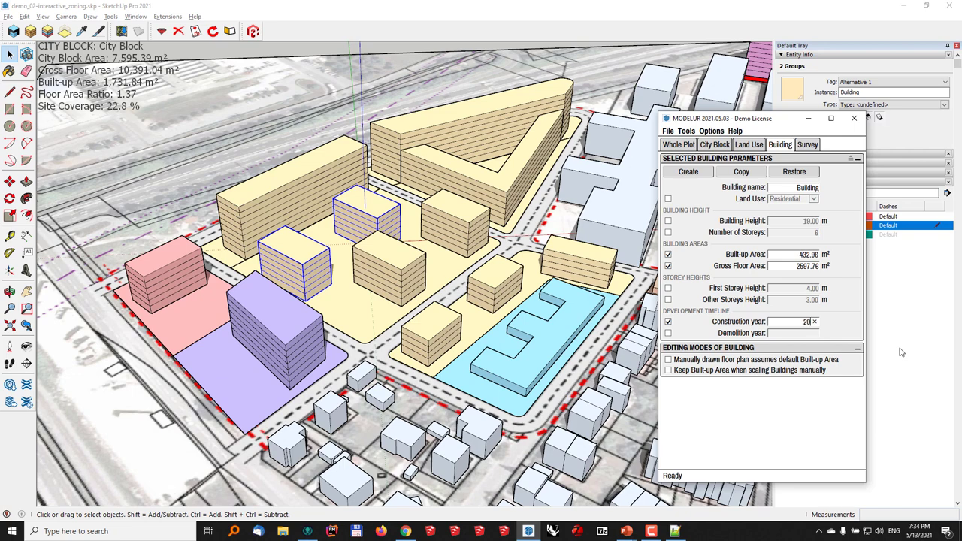
pyautogui.write('2025')
pyautogui.press('Return')
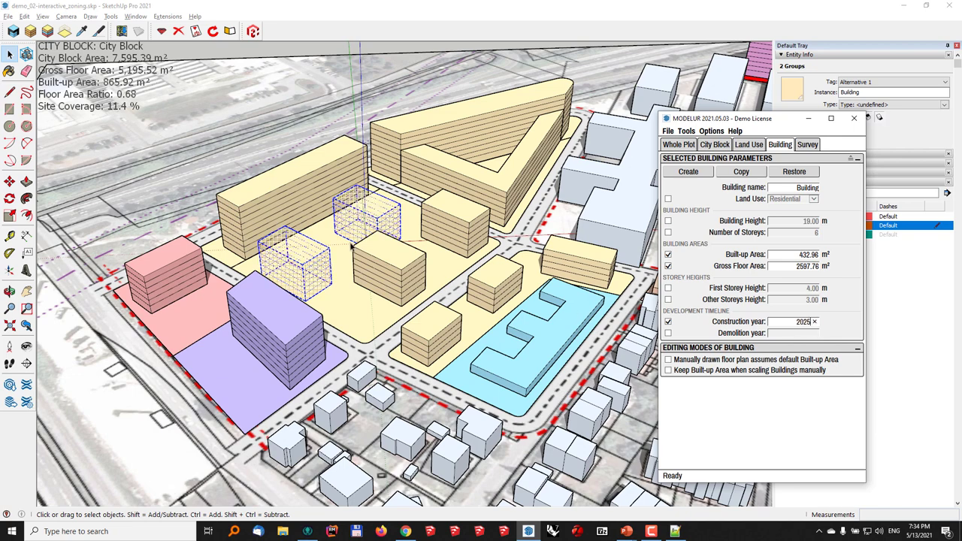
pyautogui.moveTo(352, 247); pyautogui.dragTo(384, 180, button='middle')
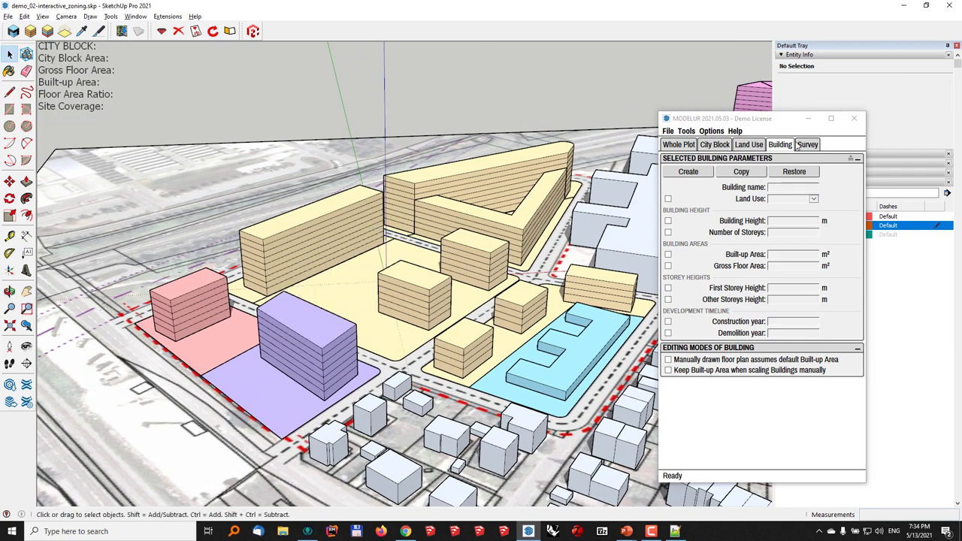
# Move the Development Timeline section below Warnings and slide it to 2025
pyautogui.click(807, 145)
pyautogui.scroll(-3, 789, 406)
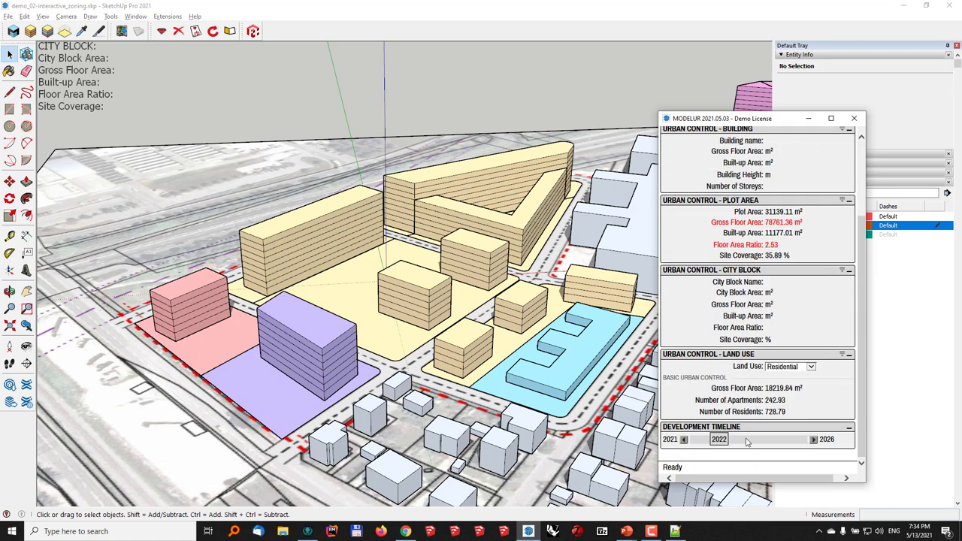
pyautogui.moveTo(745, 427); pyautogui.dragTo(748, 229)
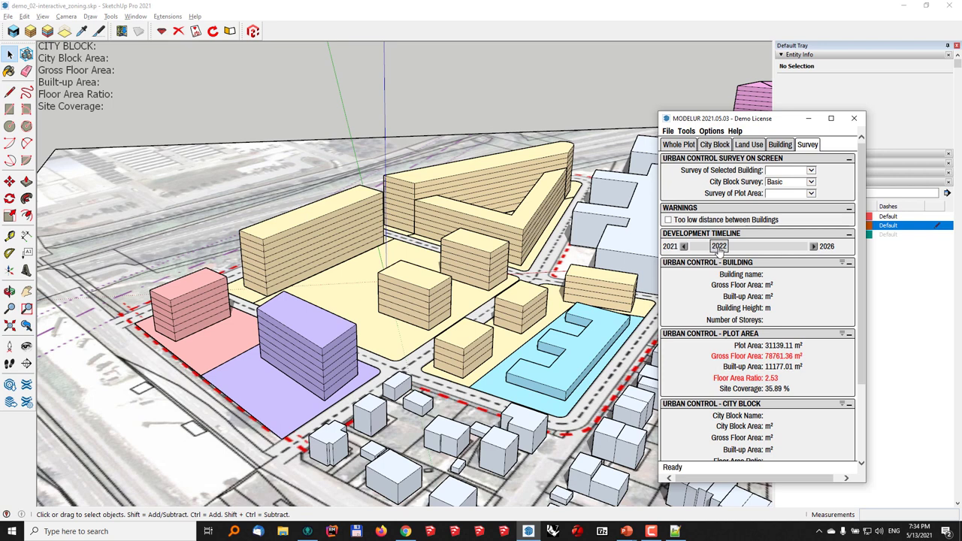
pyautogui.moveTo(718, 251); pyautogui.dragTo(782, 253)
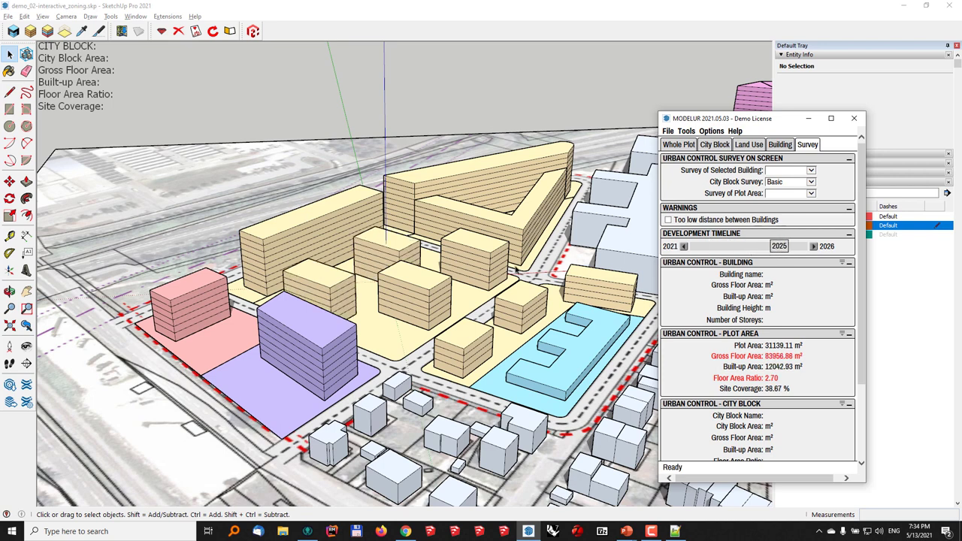
# Check the city block's and centre building's statistics while nudging the timeline
pyautogui.click(368, 325)
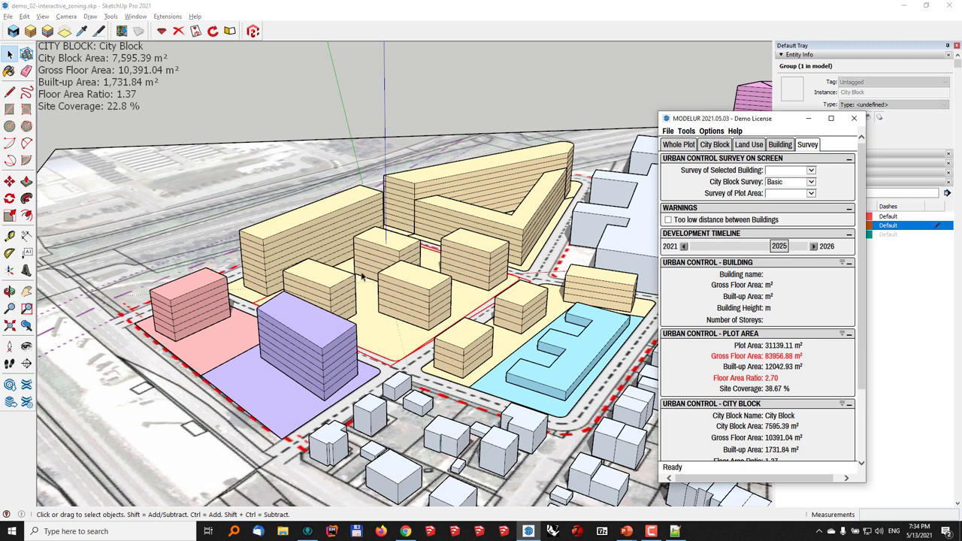
pyautogui.moveTo(779, 252)
pyautogui.mouseDown()
pyautogui.moveTo(699, 253)
pyautogui.moveTo(778, 255)
pyautogui.mouseUp()
pyautogui.click(427, 300)
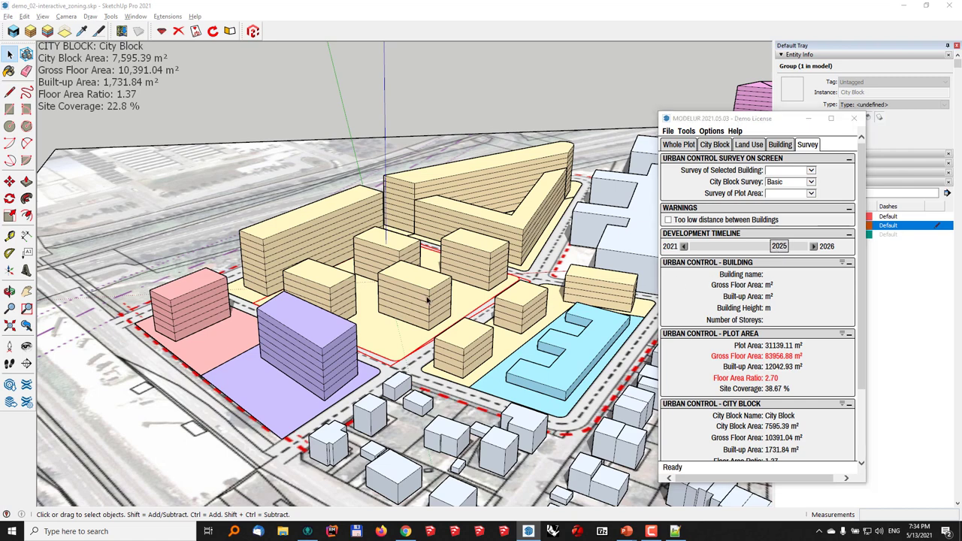
pyautogui.scroll(2, 427, 300)
# Push the right part of the centre building's roof down to form a terraced step
pyautogui.scroll(2, 427, 300)
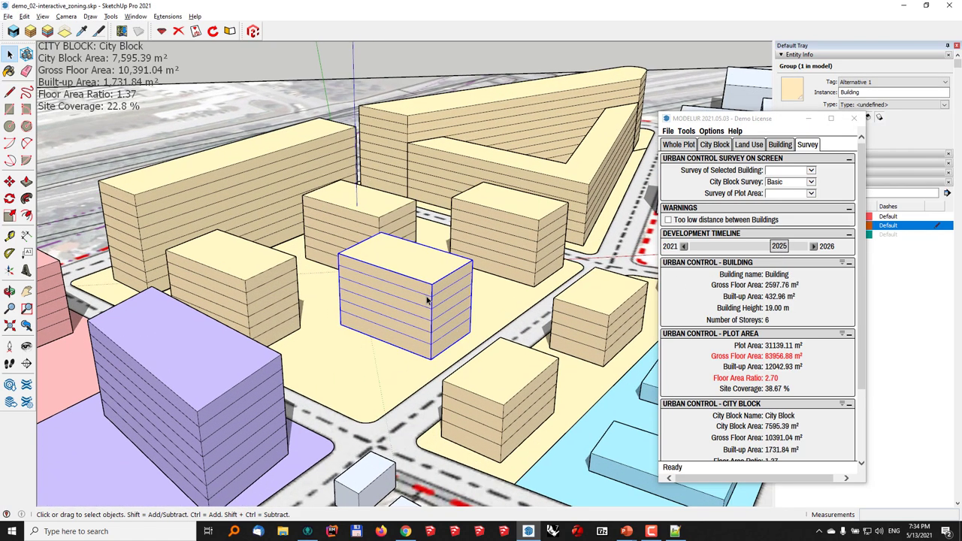
pyautogui.doubleClick(430, 287)
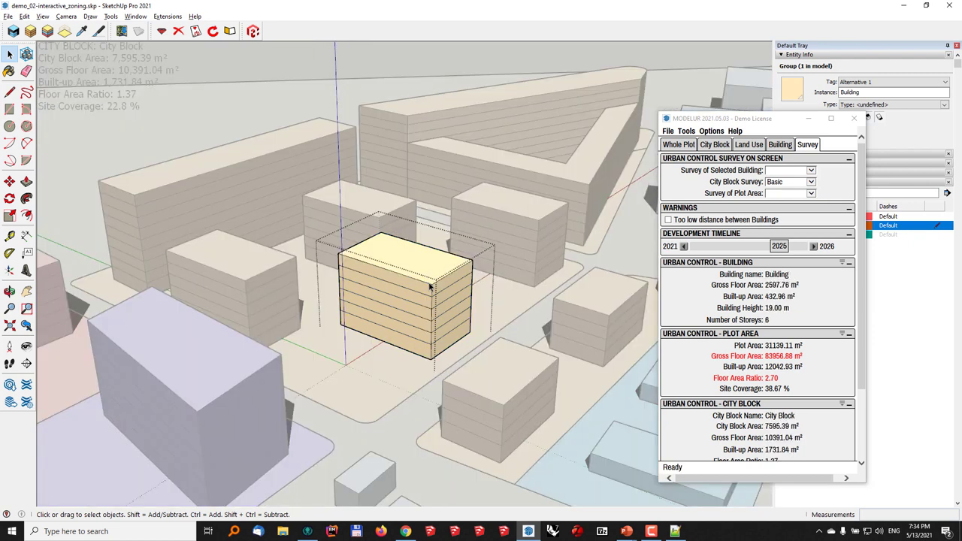
pyautogui.click(26, 181)
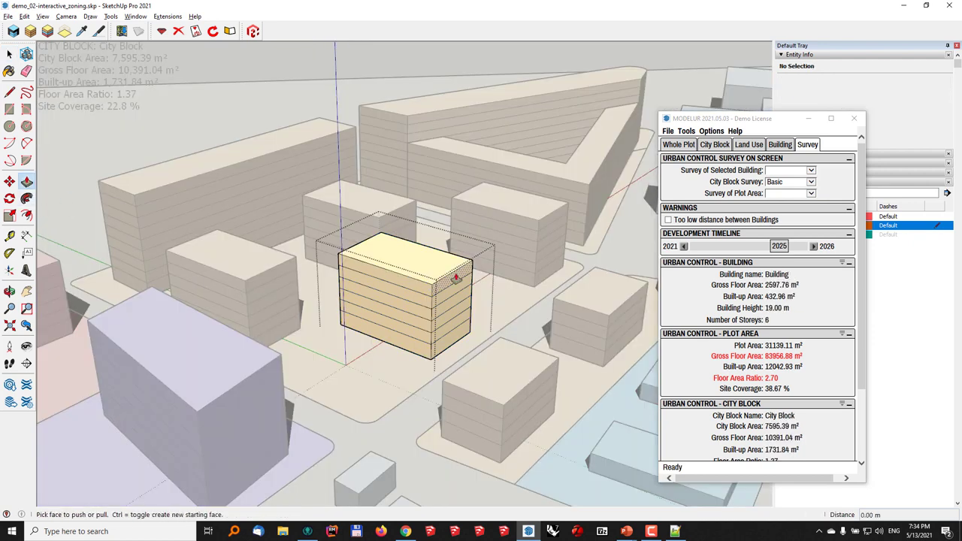
pyautogui.moveTo(445, 264); pyautogui.dragTo(445, 301)
pyautogui.press('space')
pyautogui.click(413, 214)
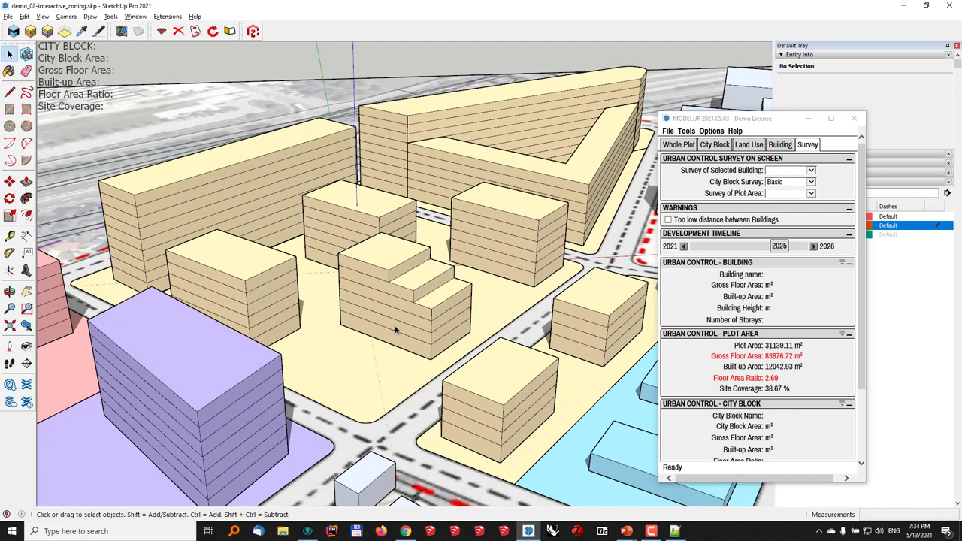
# Try 4 and 7 storeys on the stepped building, settling on 6 storeys at 19 m
pyautogui.click(408, 267)
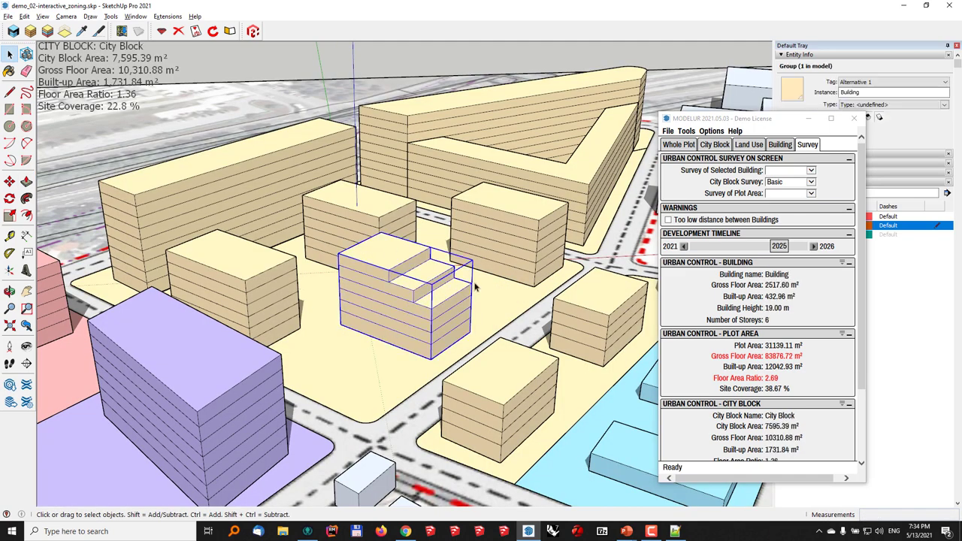
pyautogui.click(780, 145)
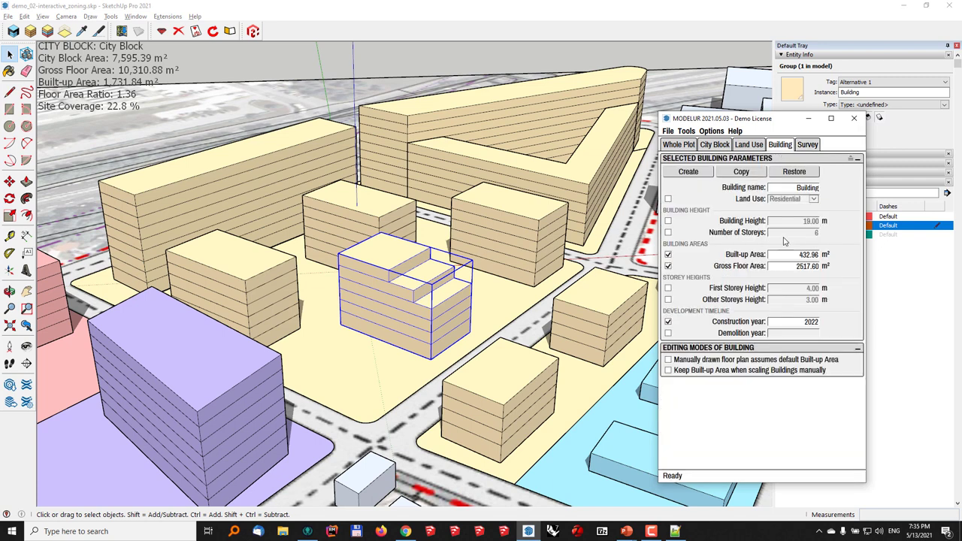
pyautogui.click(667, 232)
pyautogui.write('4')
pyautogui.press('Return')
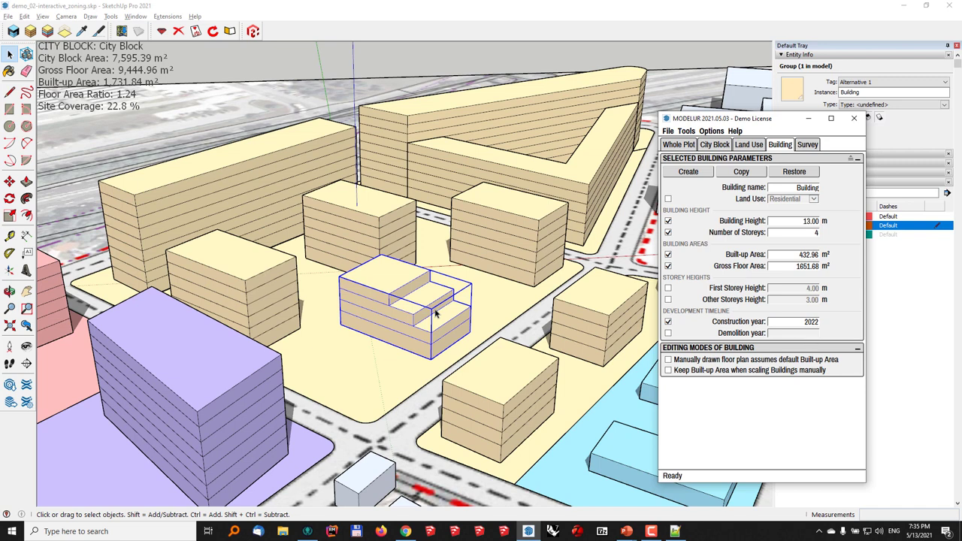
pyautogui.click(795, 234)
pyautogui.write('7')
pyautogui.press('Return')
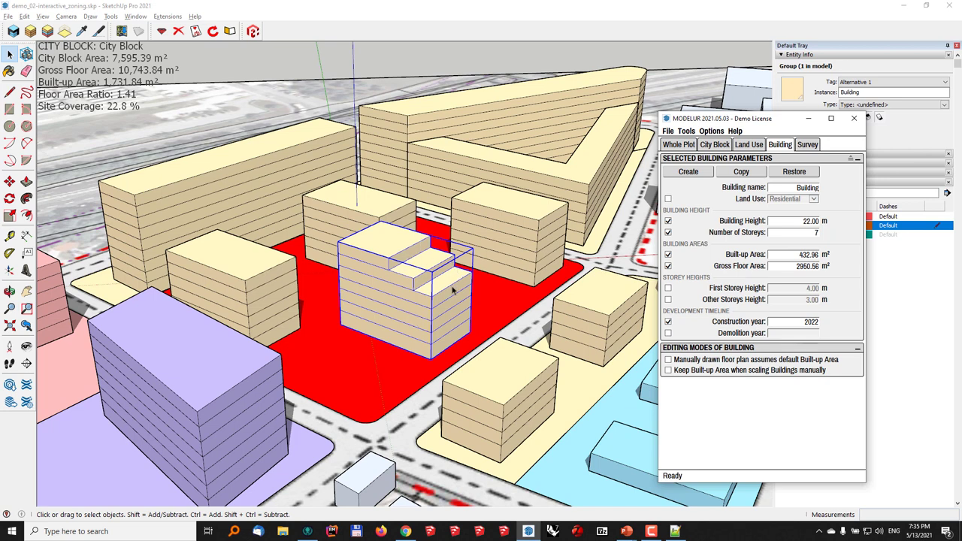
pyautogui.click(816, 234)
pyautogui.press('Return')
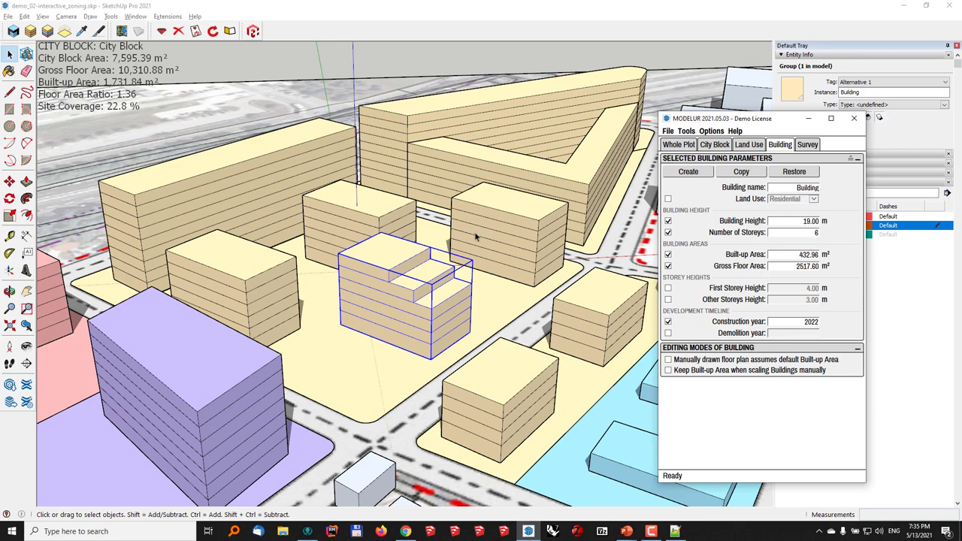
pyautogui.moveTo(367, 263); pyautogui.dragTo(458, 290, button='middle')
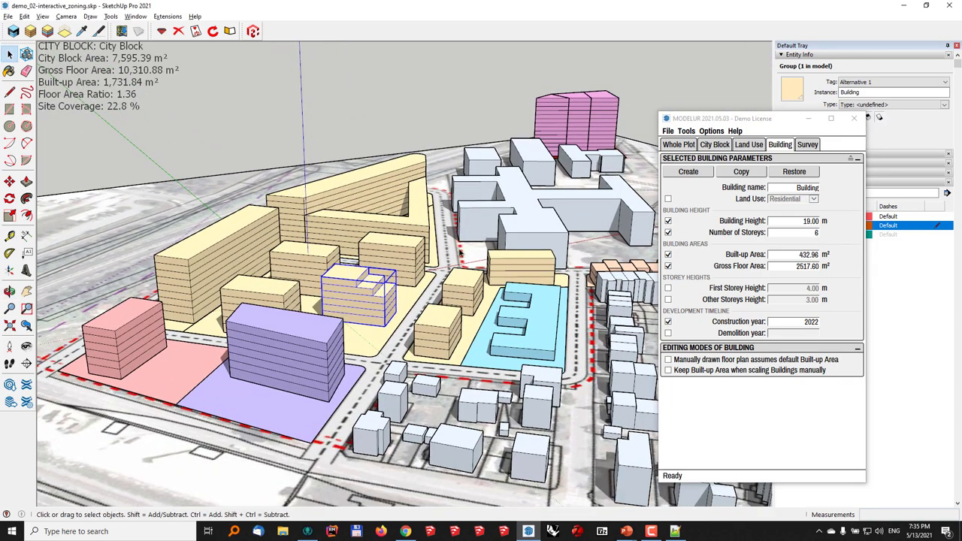